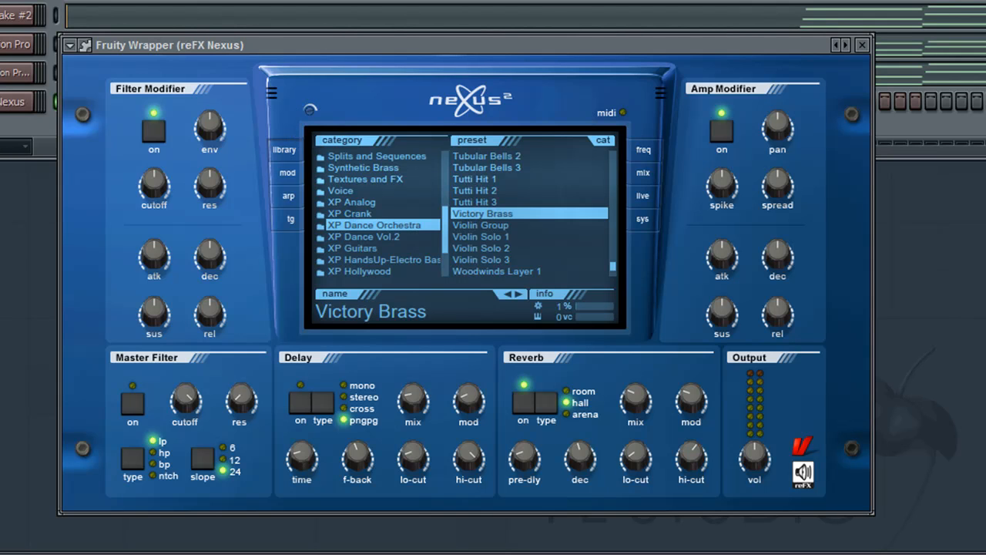
Copy the notes of the upper Dimension Pro channel and paste them into the reFX Nexus channel
left_click(61, 42)
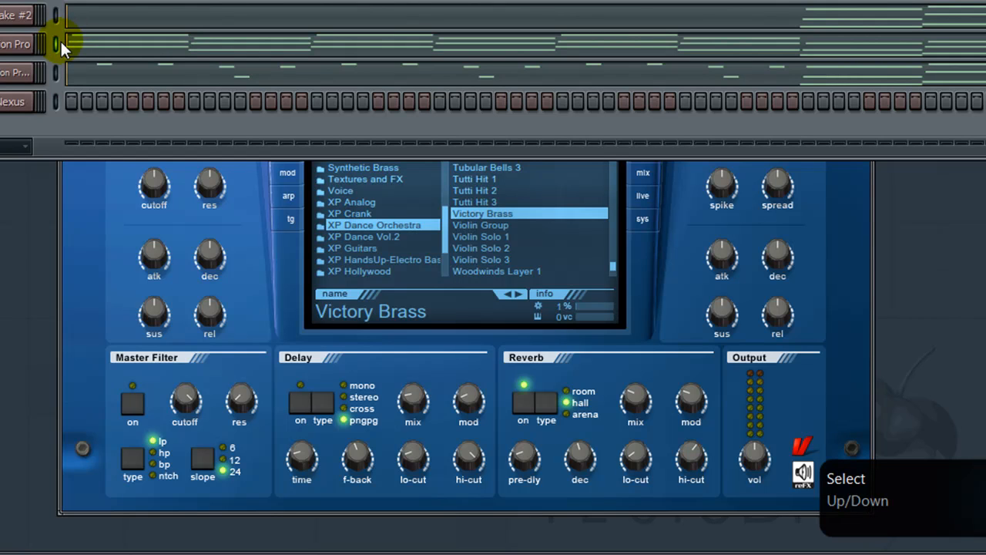
left_click(55, 103)
key("ctrl+v")
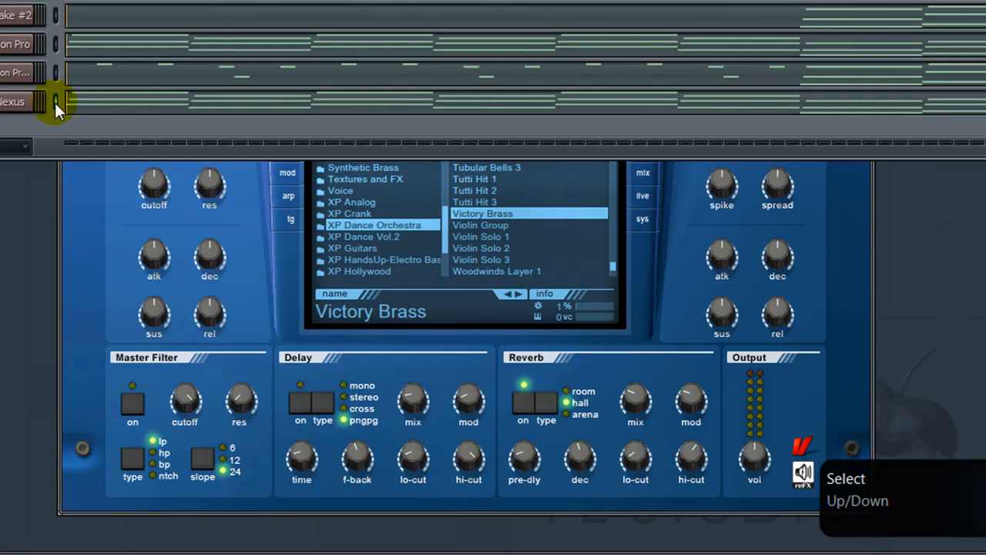
left_click(55, 102)
left_click(74, 105)
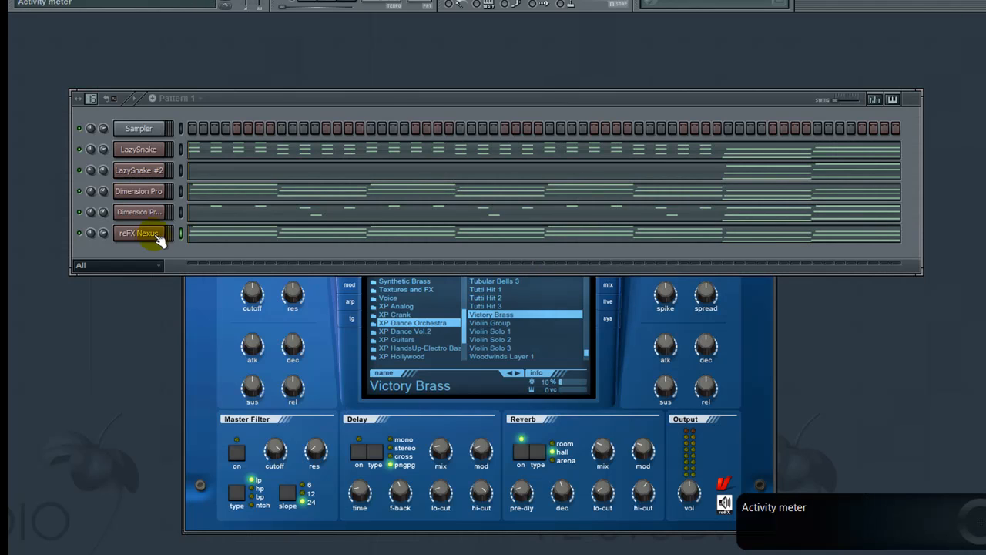
Close the reFX Nexus channel settings and cut the pasted notes from that channel
left_click(143, 233)
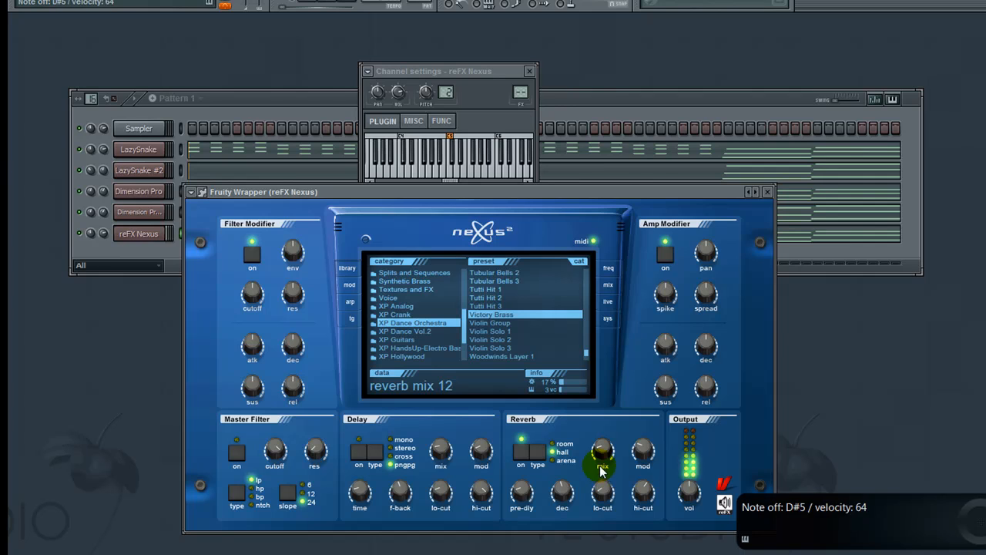
left_click(848, 366)
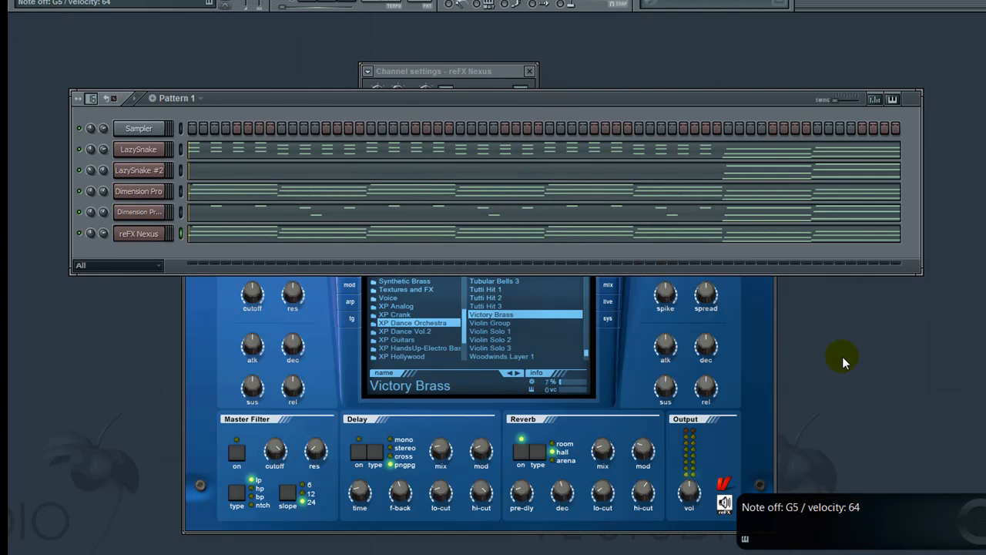
left_click(529, 71)
key("ctrl+x")
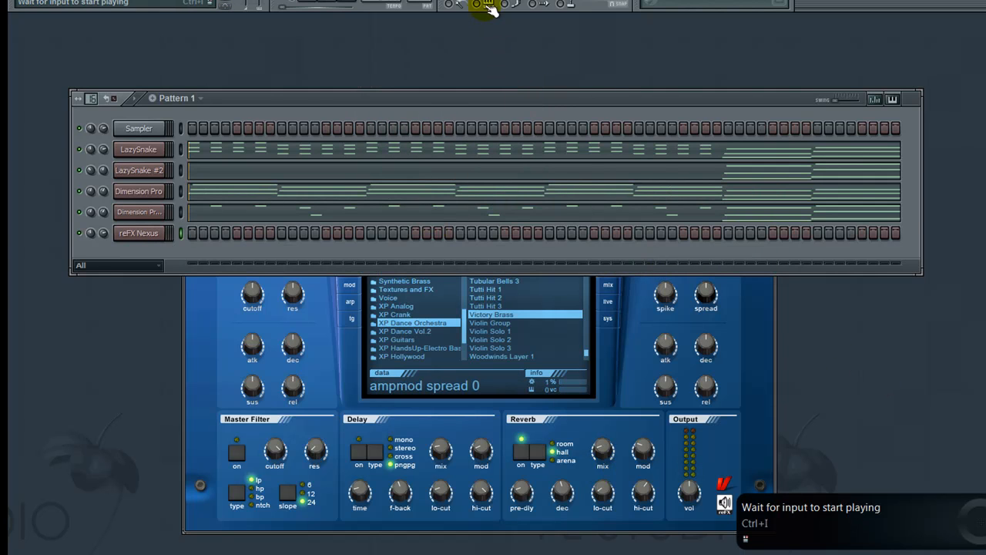
Set the snap to 1/4 beat and start recording with the metronome and wait-for-input enabled
left_click(598, 4)
left_click(604, 132)
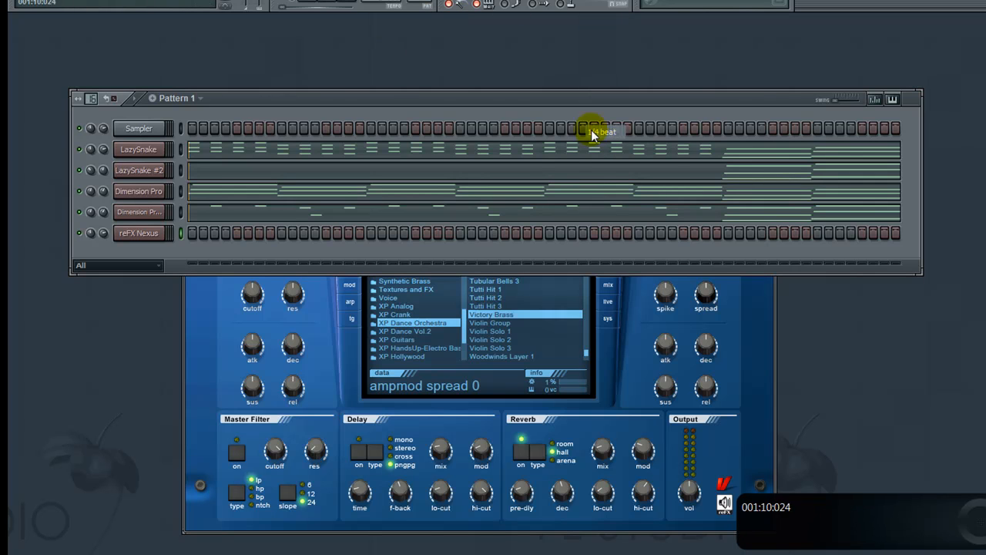
left_click(341, 4)
left_click(502, 352)
left_click(312, 3)
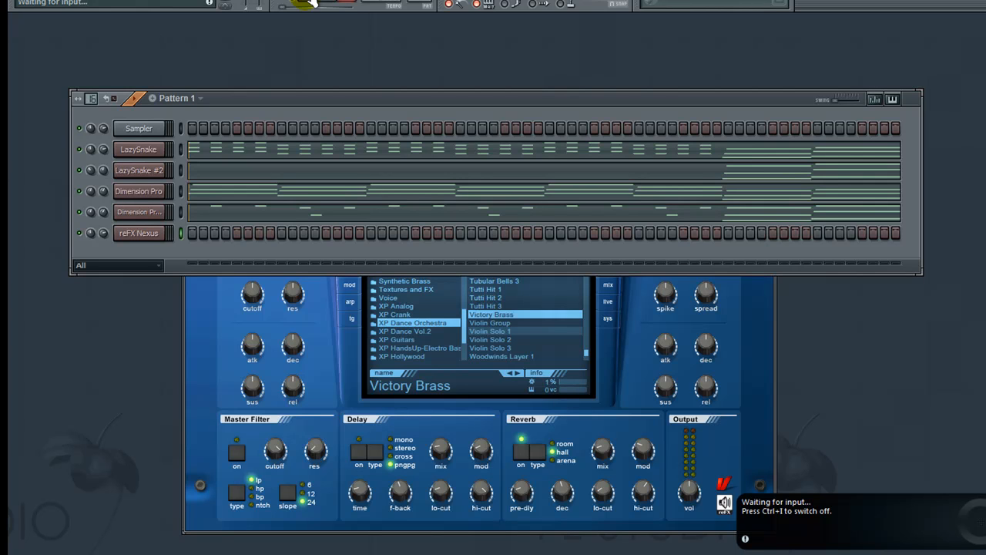
Record the chord progression into the reFX Nexus channel through the full pattern and stop the recording
key("t")
key("w")
key("q")
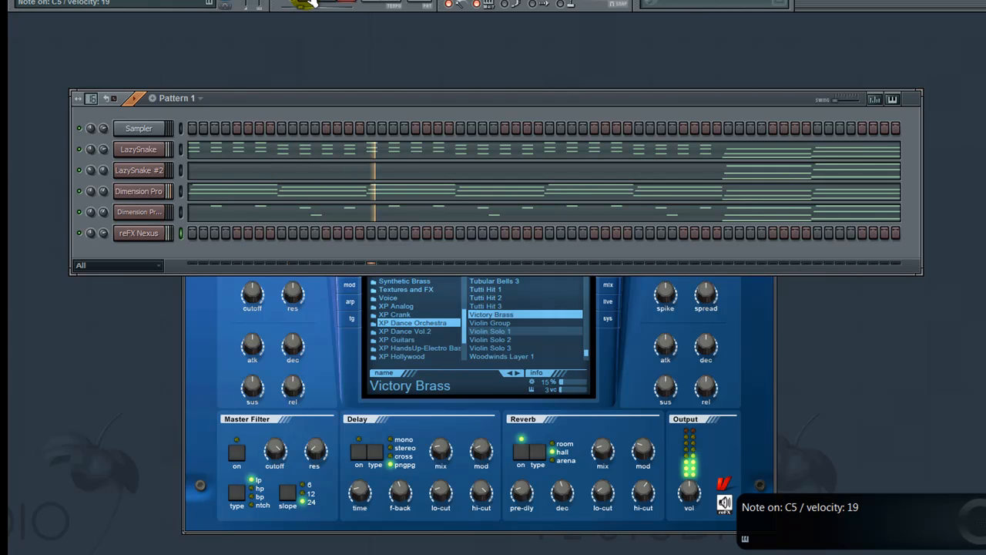
key("w")
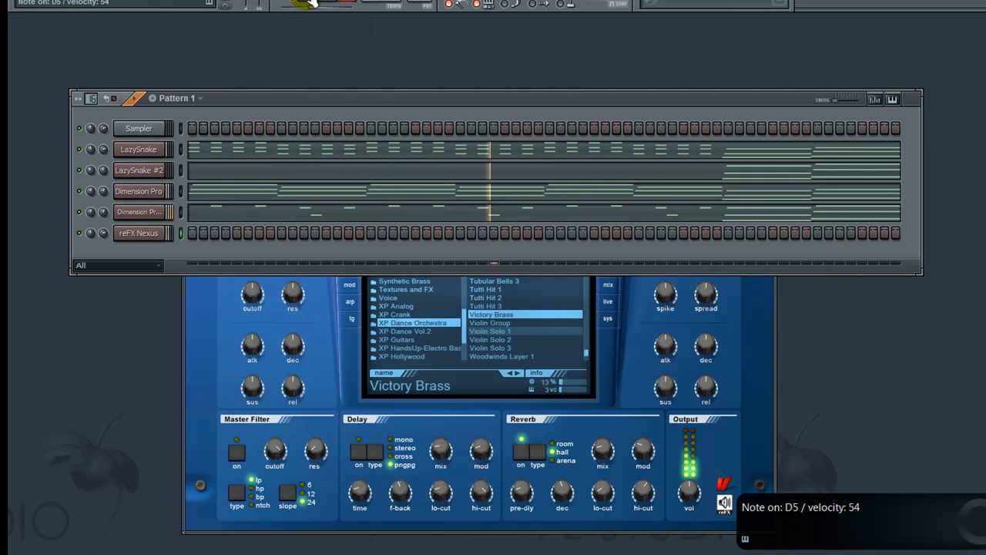
key("q")
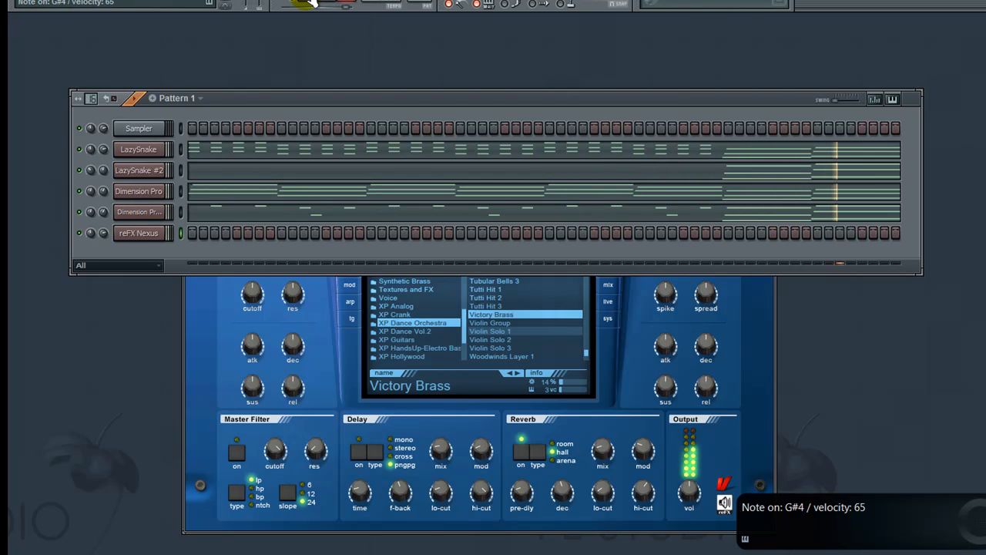
left_click(311, 2)
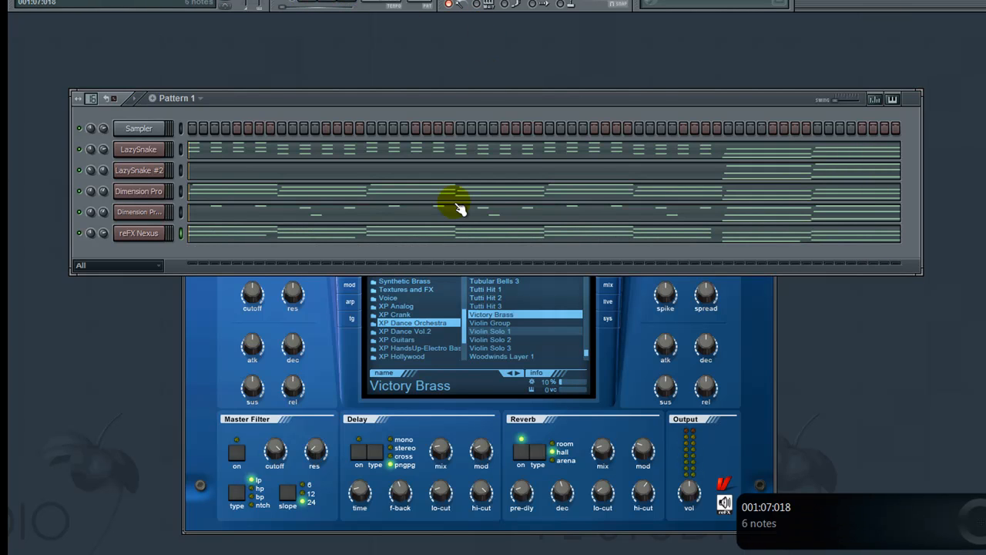
Apply Quick legato to the recorded reFX Nexus chords in the piano roll, then close it
double_click(359, 234)
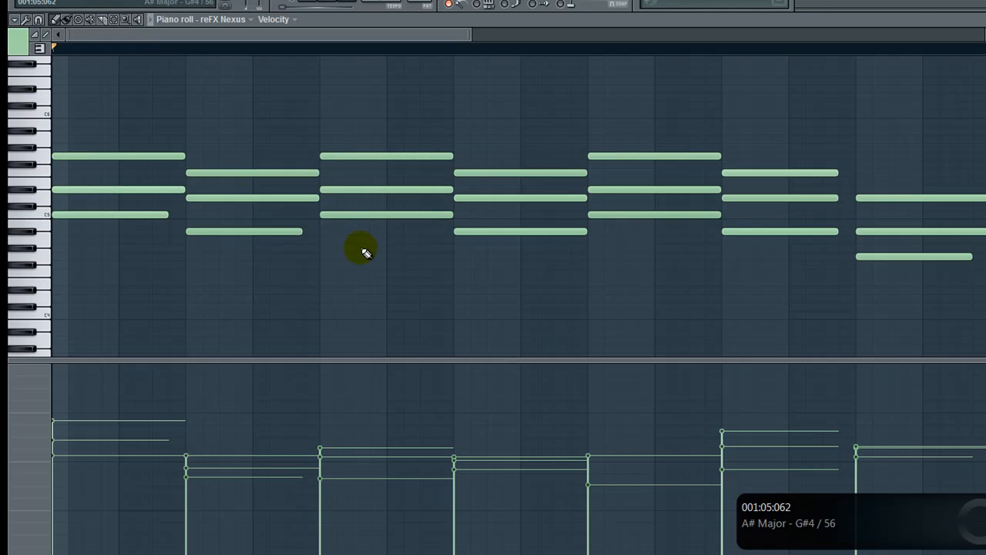
left_click(19, 25)
mouse_move(32, 65)
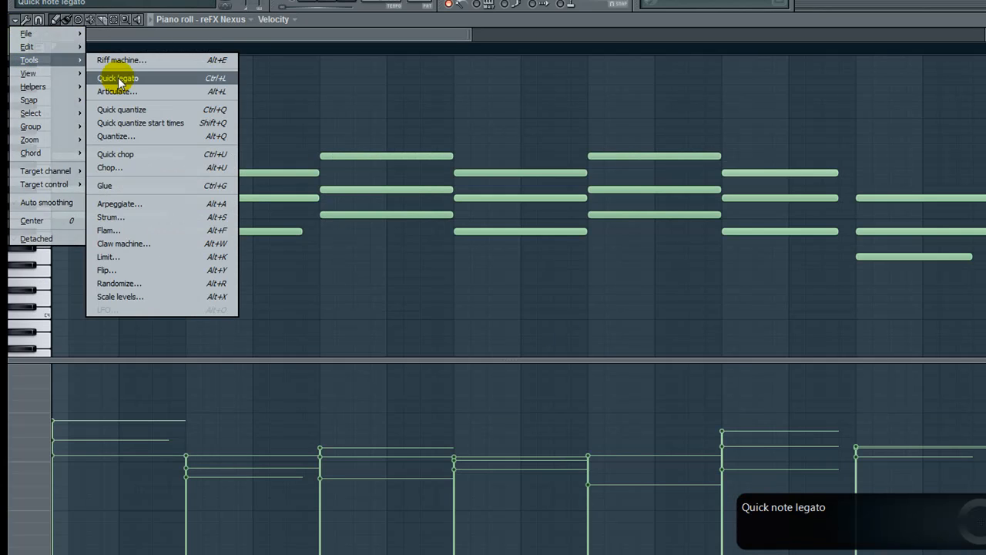
left_click(116, 71)
left_click_drag(159, 35, 370, 36)
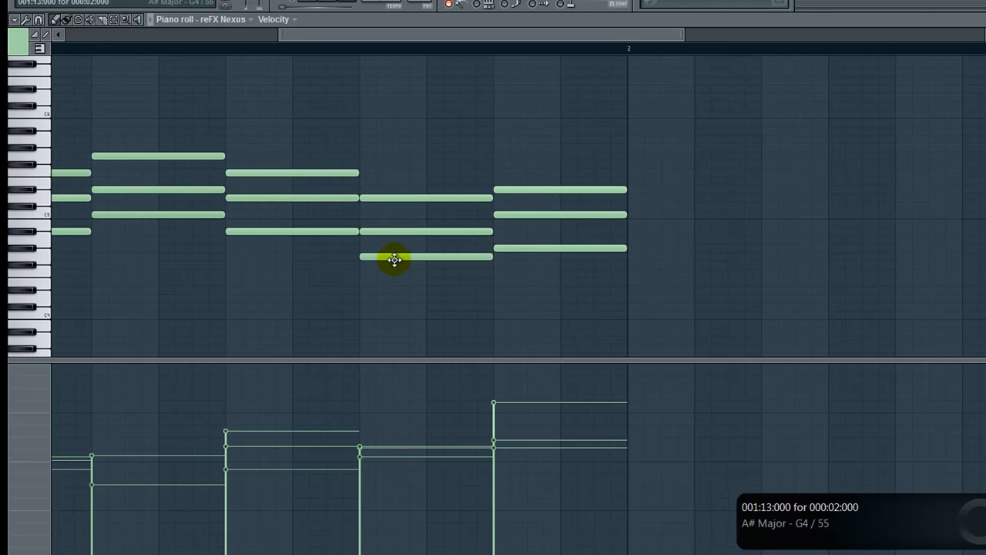
left_click(984, 19)
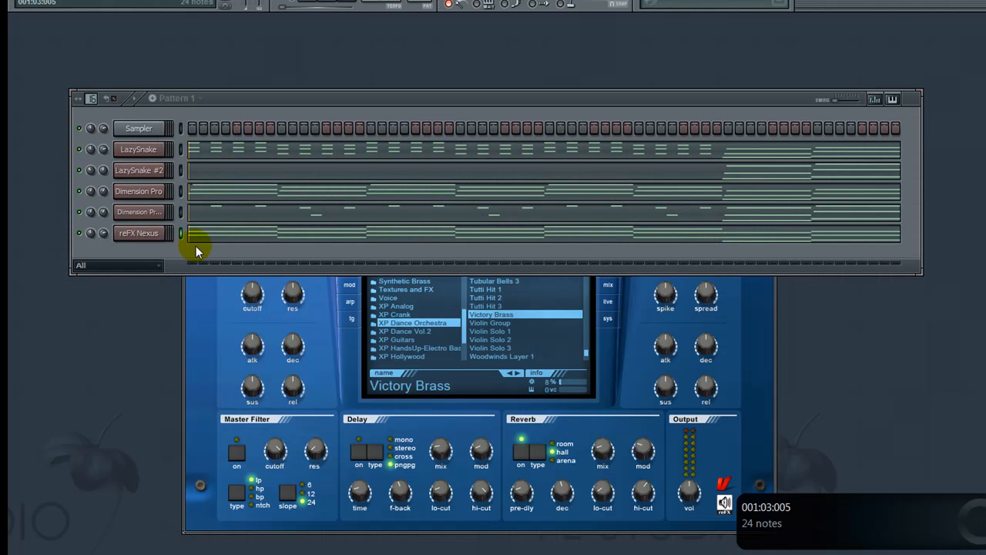
Set the reFX Nexus channel volume to 44% and lower the Filter Modifier cutoff of Victory Brass
left_click(104, 236)
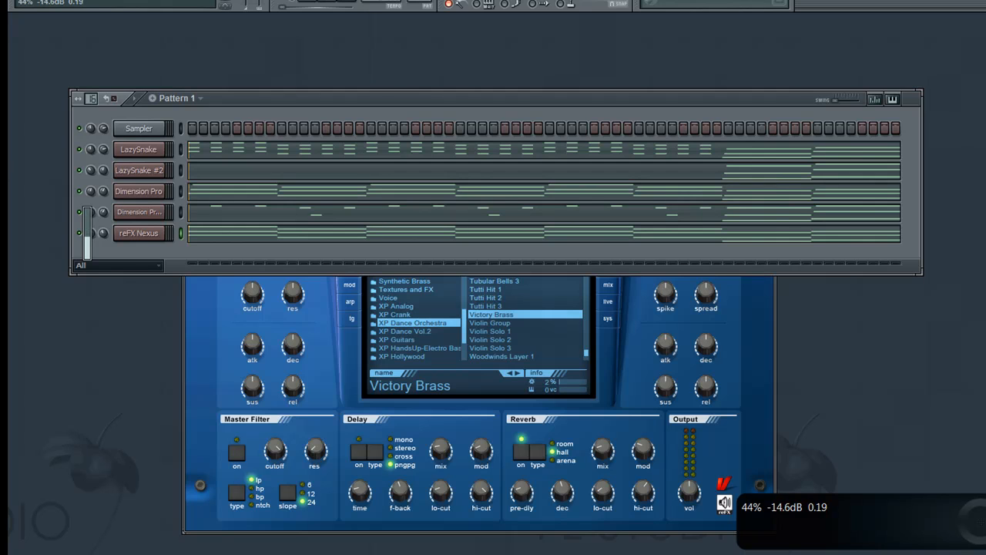
left_click(339, 305)
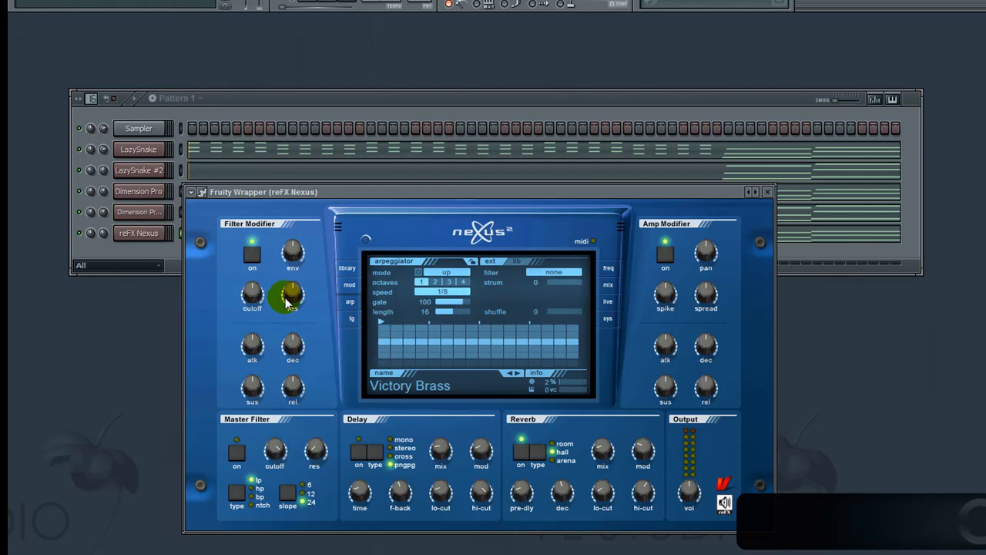
left_click(252, 292)
left_click_drag(254, 314, 285, 318)
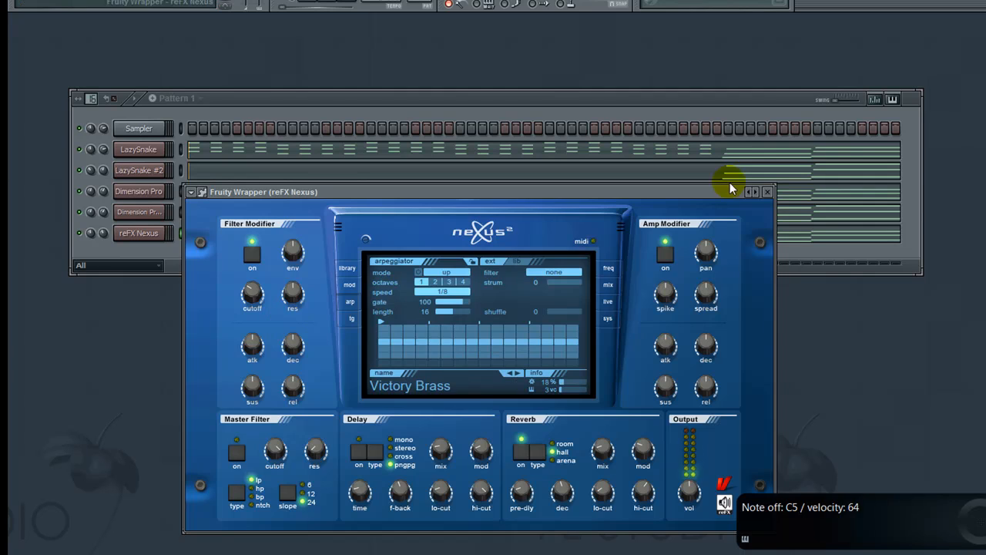
left_click(768, 192)
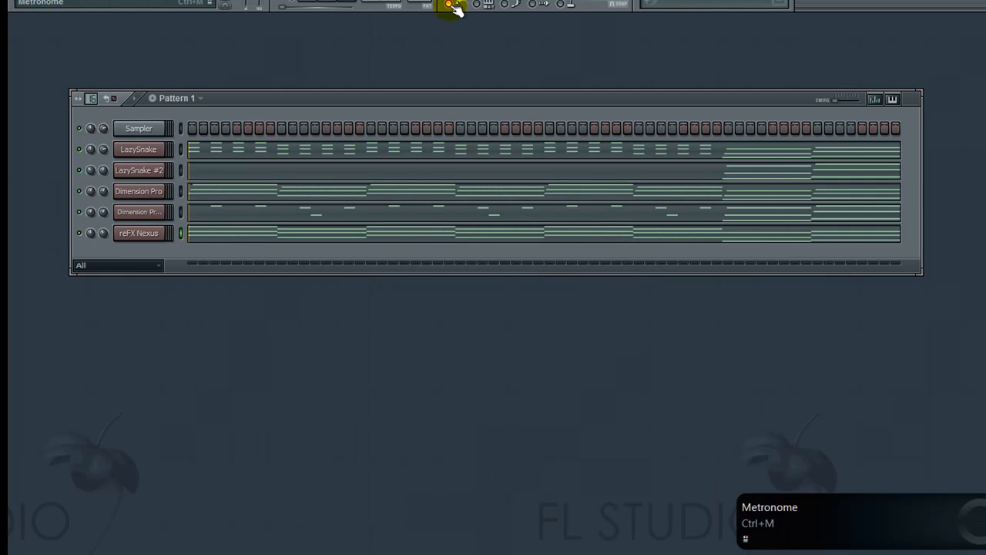
Fine-tune the Victory Brass filter cutoff during playback and set the reFX Nexus channel volume to 44%
left_click_drag(103, 233, 103, 235)
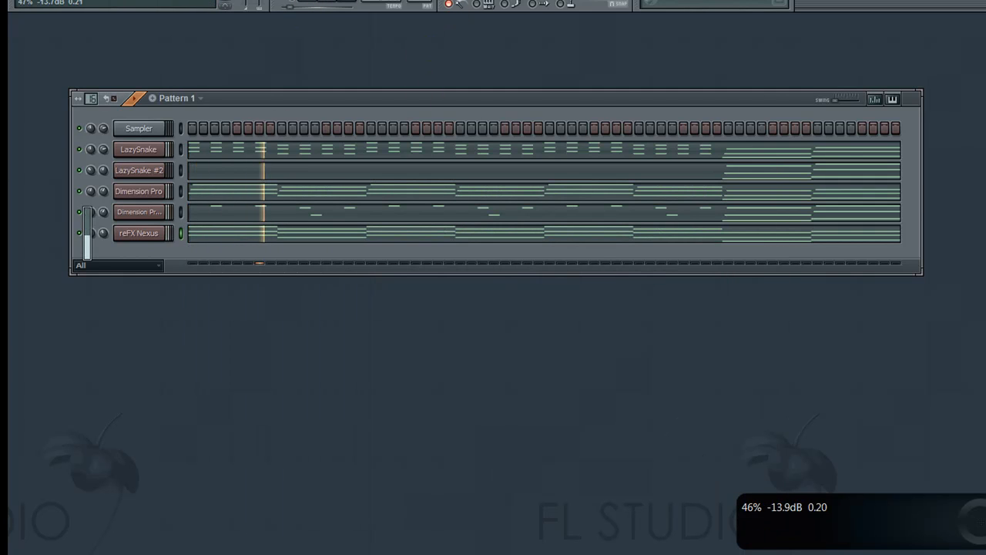
left_click(139, 233)
left_click_drag(255, 303, 257, 292)
mouse_move(103, 233)
left_mouse_down()
mouse_move(103, 223)
mouse_move(108, 246)
mouse_move(104, 239)
left_mouse_up()
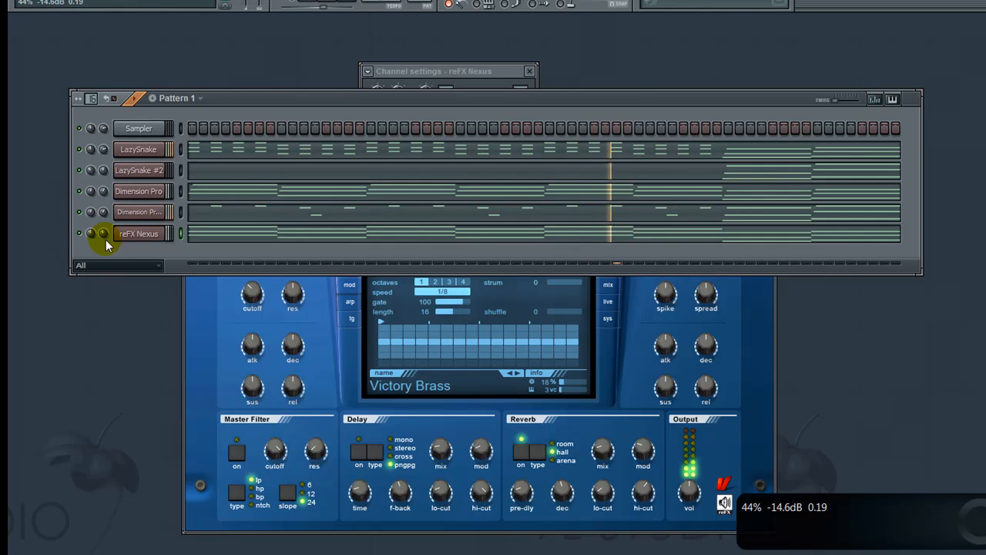
Adjust the first LazySnake channel's volume and close the reFX Nexus plugin windows
left_click_drag(91, 154, 104, 157)
left_click(103, 153)
left_click(529, 72)
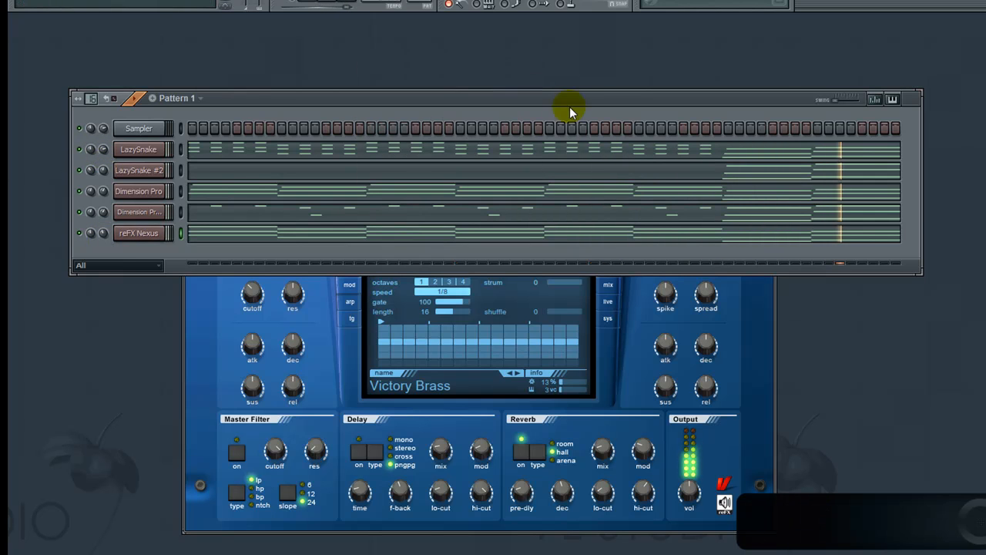
left_click(760, 304)
left_click(767, 195)
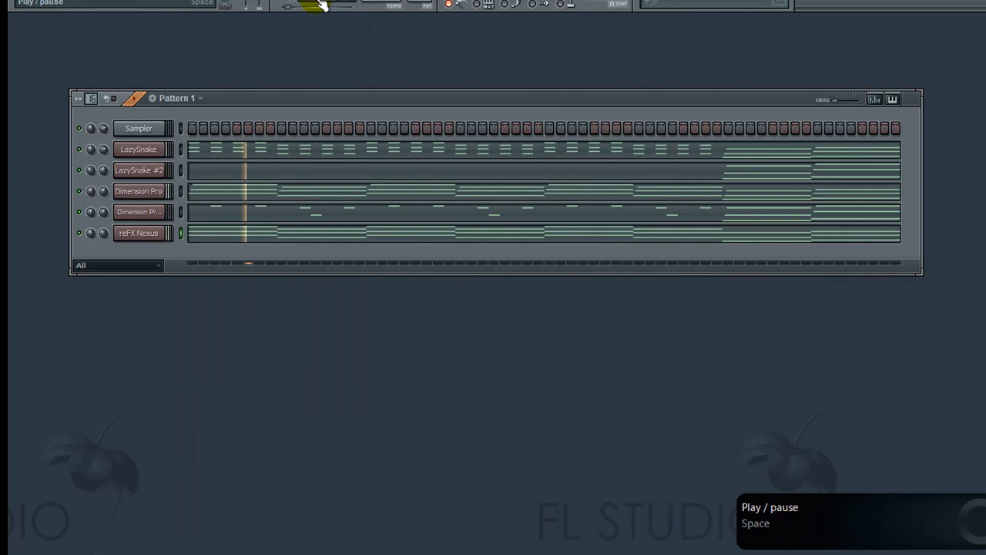
Open the piano roll of the reFX Nexus channel
key("F7")
scroll(278, 201, "down", 3)
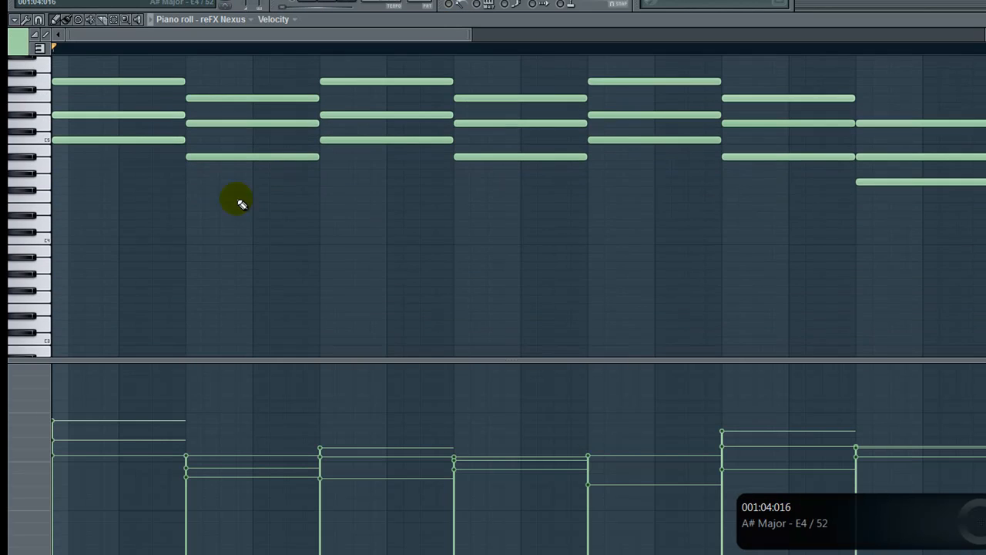
scroll(118, 215, "down", 1)
Try adding octave notes at C4 and C3 below the first chord, and delete both notes
left_click_drag(71, 214, 43, 215)
left_click_drag(80, 316, 39, 319)
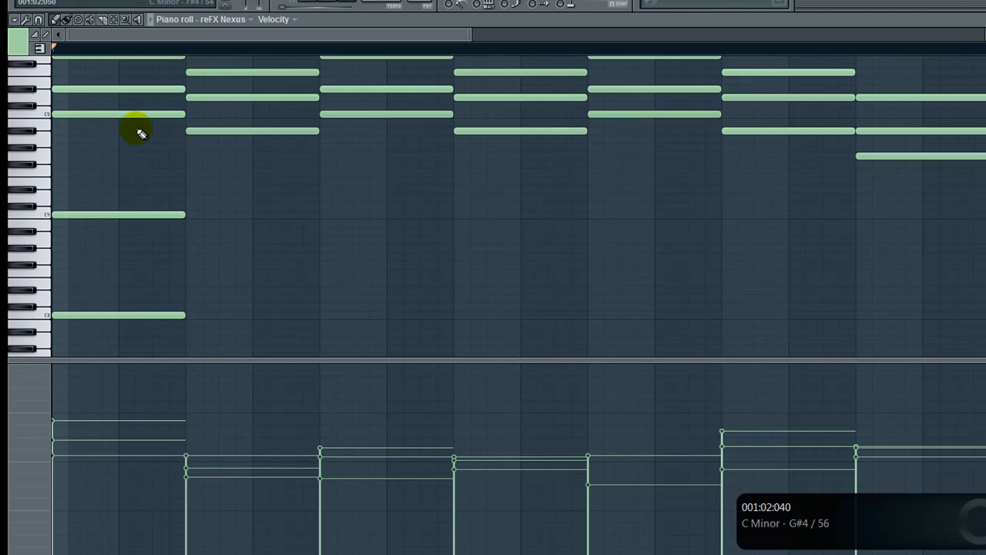
left_click_drag(101, 115, 365, 139)
left_click_drag(145, 104, 985, 260)
scroll(123, 150, "down", 4)
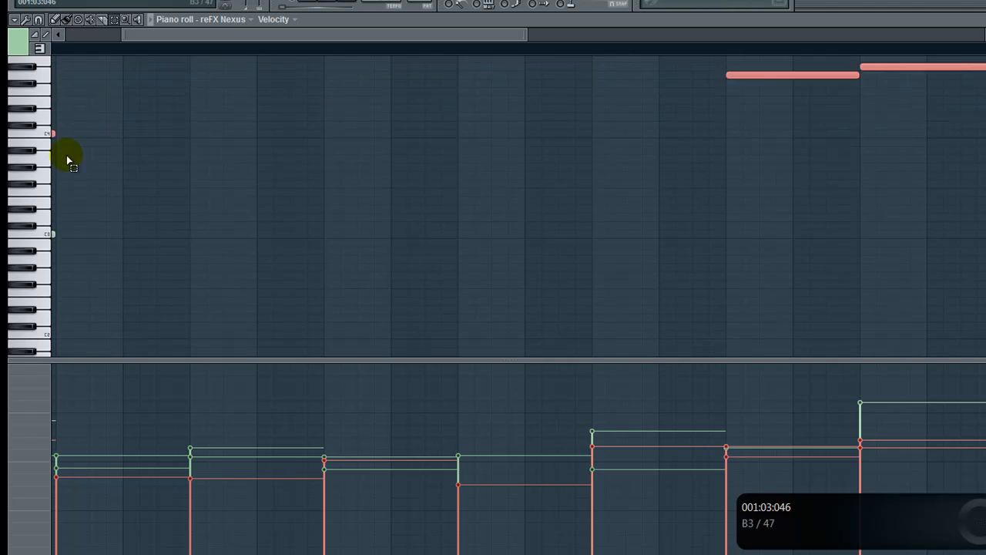
left_click_drag(201, 33, 9, 47)
left_click_drag(256, 234, 37, 80)
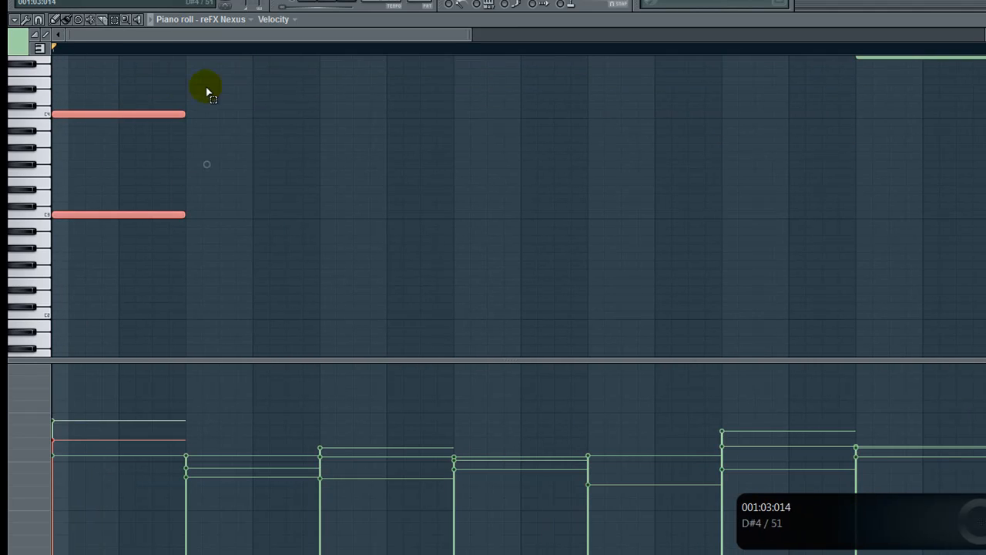
key("Delete")
Duplicate the chords' lowest notes one and two octaves down, starting at C4 and C3, and delete the surplus notes under the last two chords
scroll(205, 150, "up", 3)
scroll(206, 161, "up", 1)
left_click_drag(73, 113, 985, 209)
key("ctrl+b")
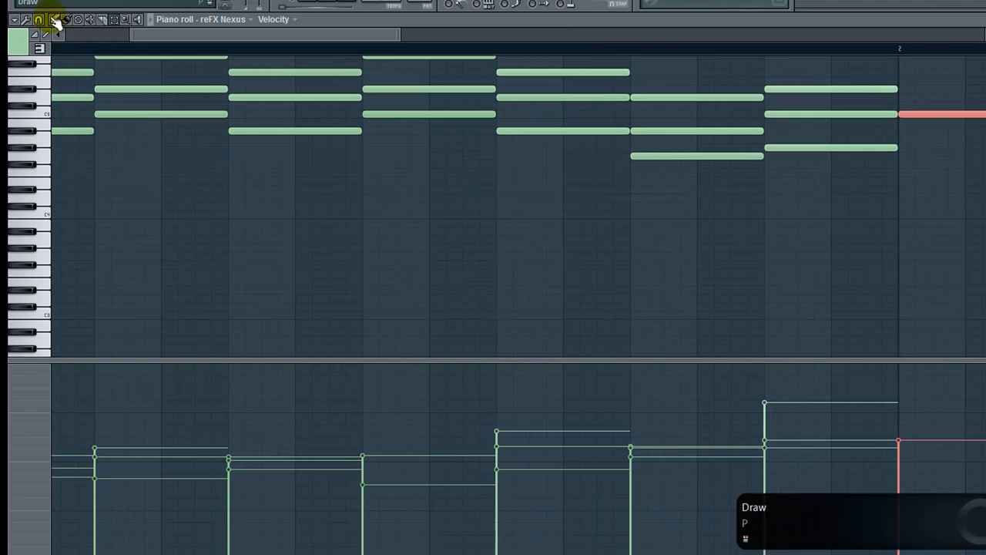
left_click_drag(358, 40, 465, 39)
left_click_drag(537, 113, 10, 210)
left_click(304, 172)
left_click_drag(286, 38, 448, 38)
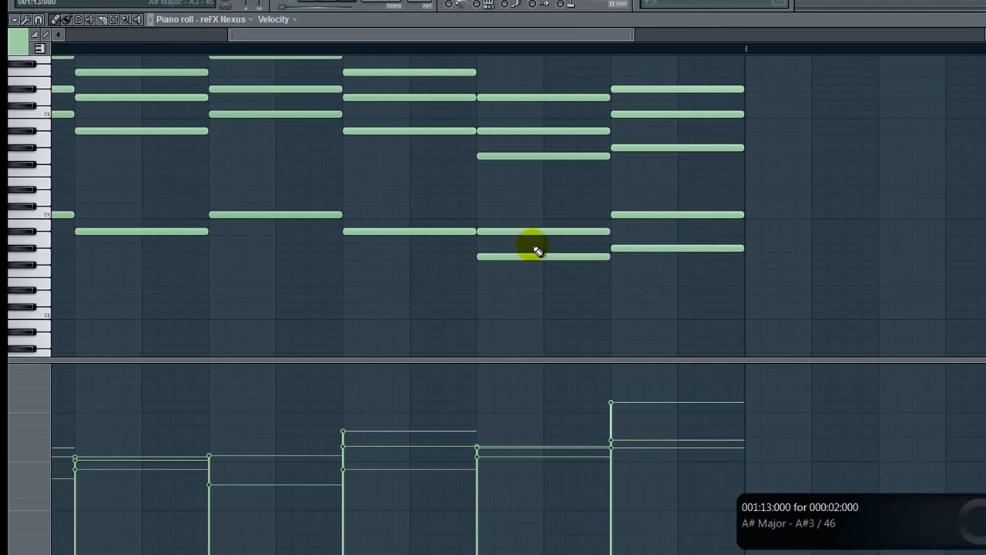
right_click(630, 216)
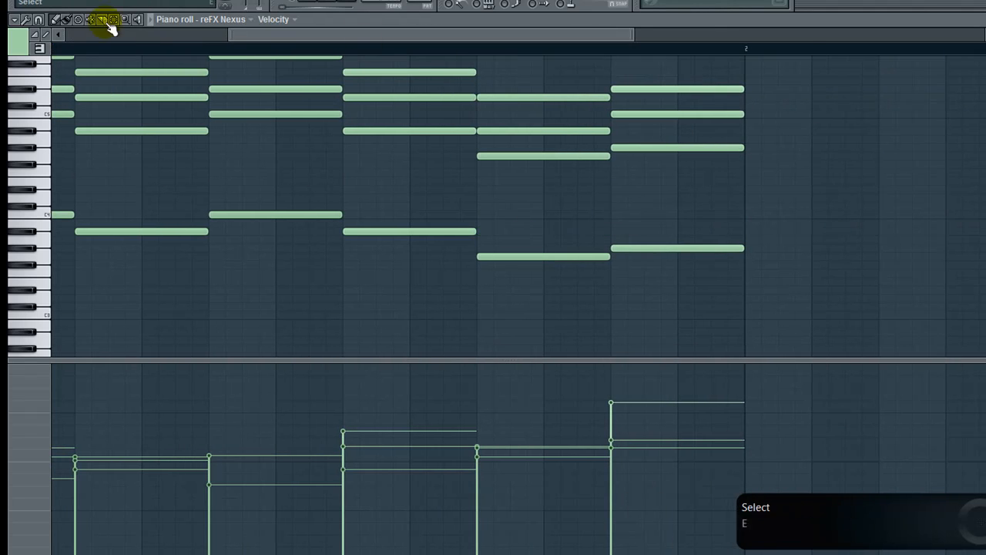
left_click_drag(688, 287, 25, 323)
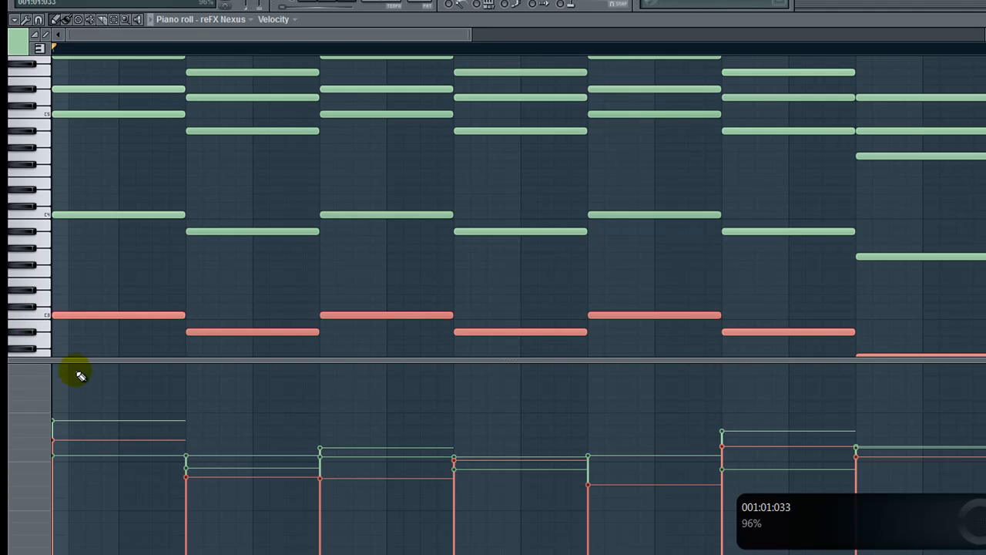
Select all the lower octave notes added beneath the reFX Nexus chords
left_click_drag(106, 170, 983, 362)
left_click(14, 23)
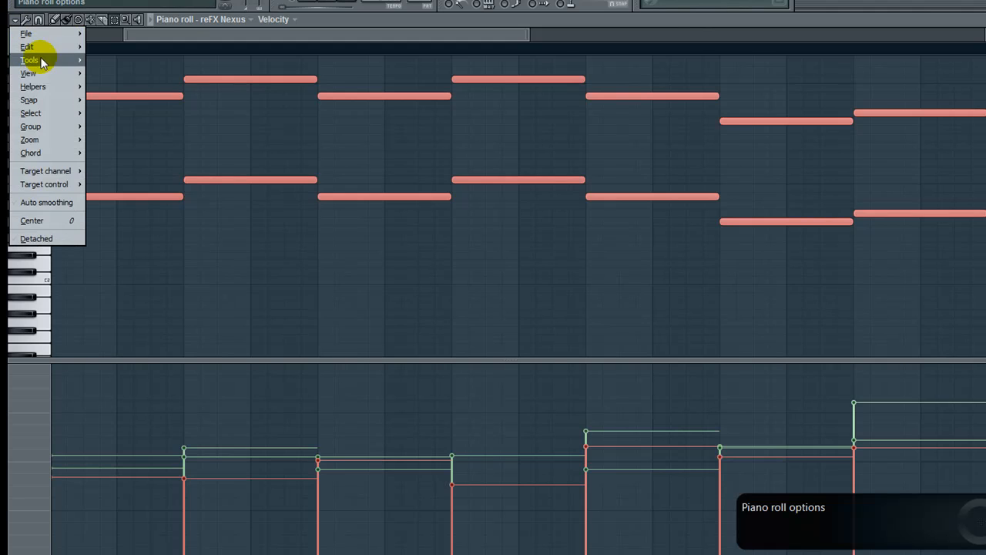
mouse_move(42, 61)
left_click(142, 218)
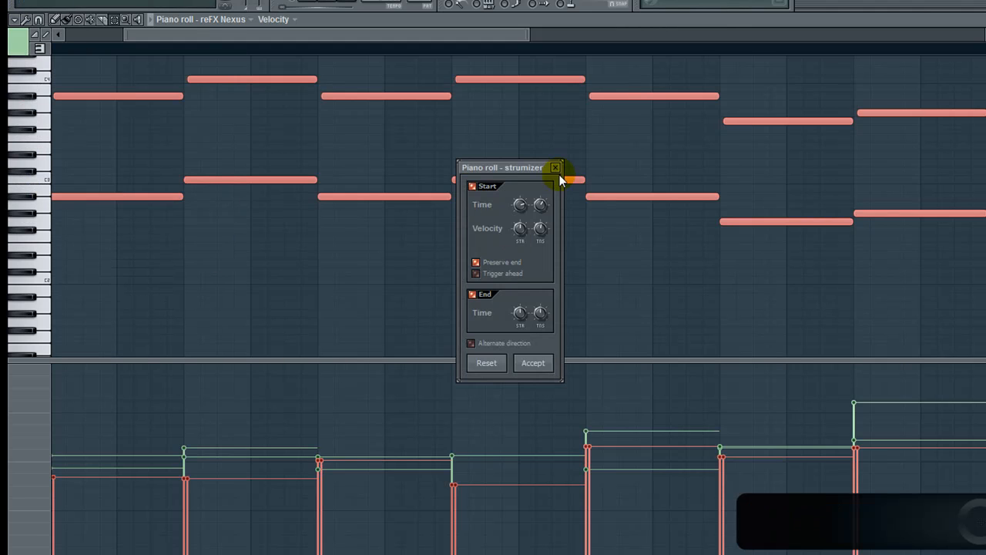
left_click(556, 168)
Scale the velocity levels of the selected lower octave notes by adjusting the level scaling offset
left_click(12, 21)
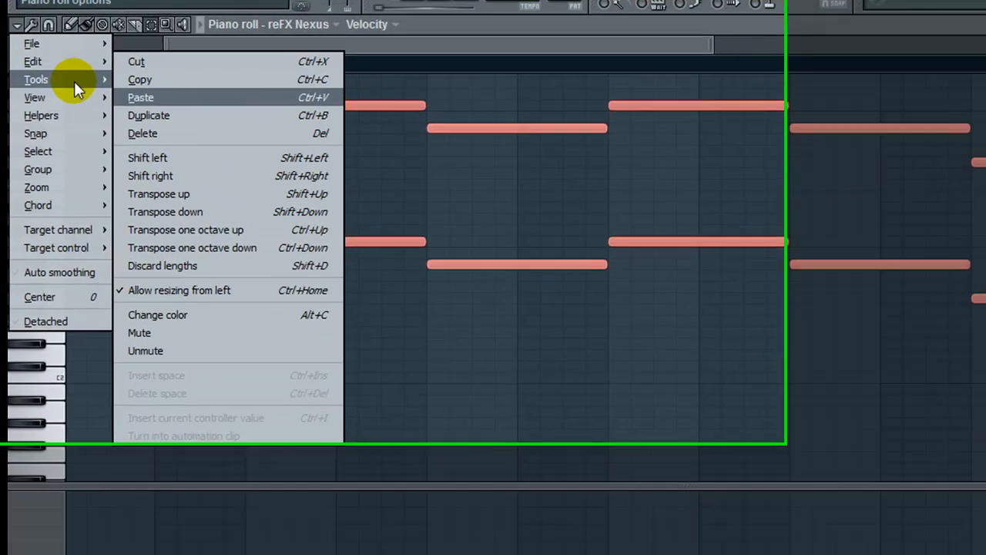
mouse_move(76, 86)
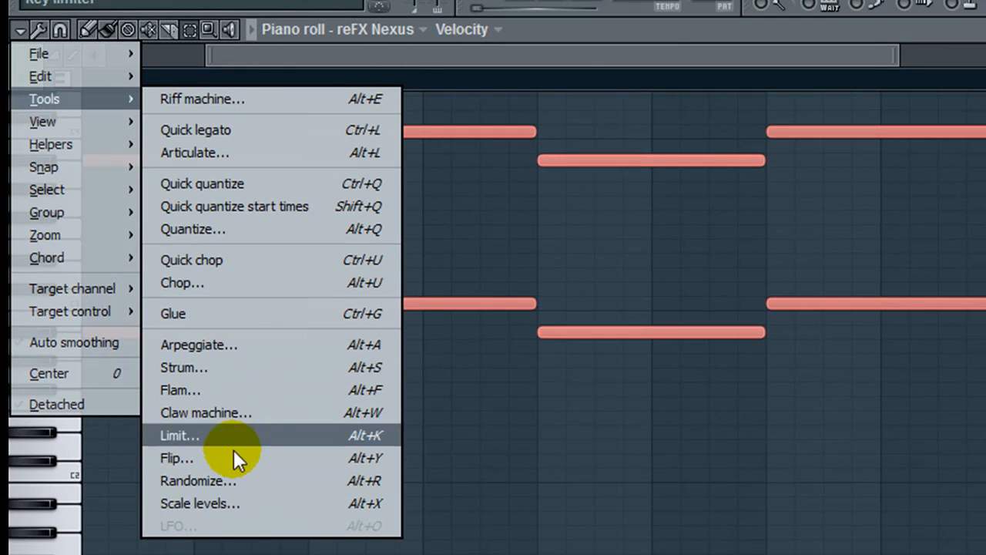
left_click(239, 502)
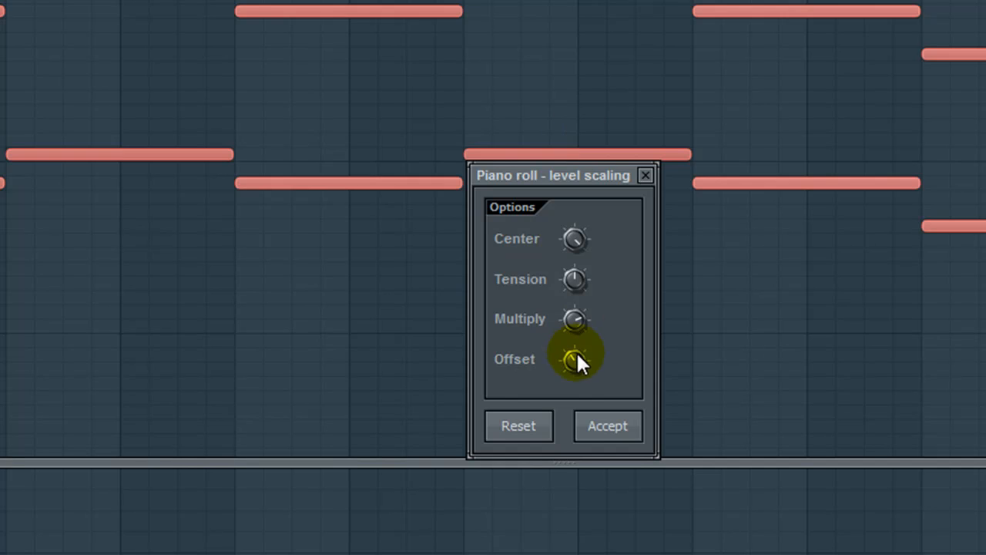
left_click_drag(577, 353, 576, 336)
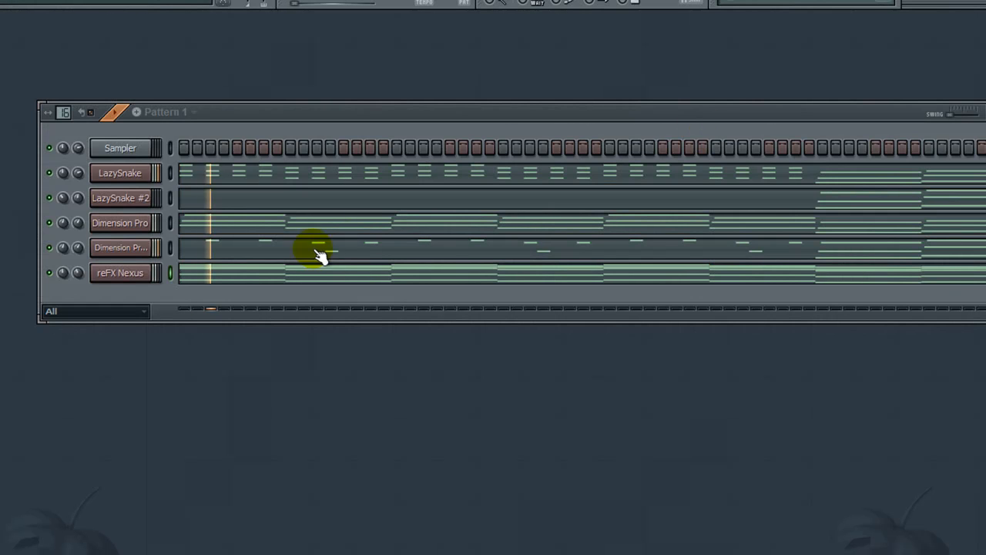
Balance the reFX Nexus channel's volume against the other instruments while the pattern plays, and stop playback
left_click(64, 273)
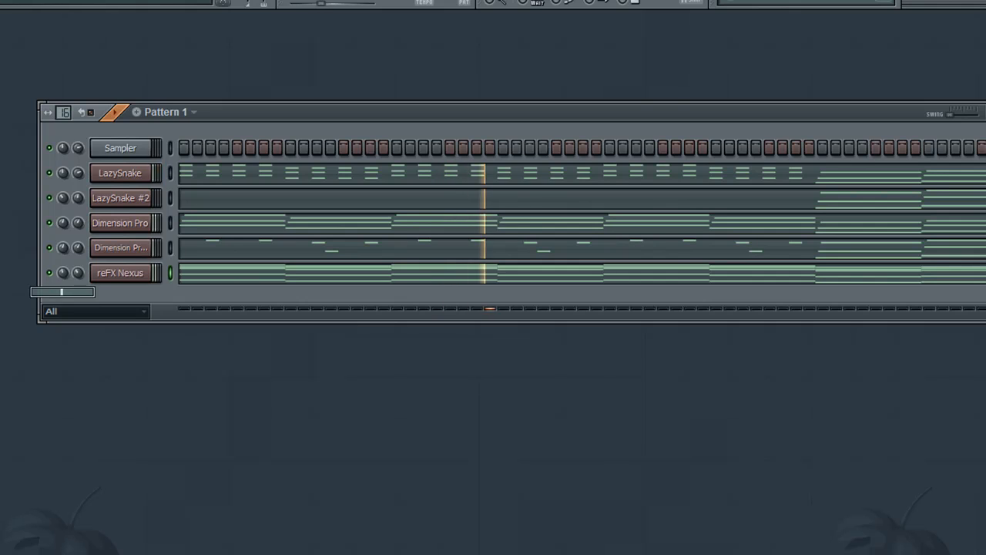
left_click(78, 273)
left_click_drag(79, 279, 80, 270)
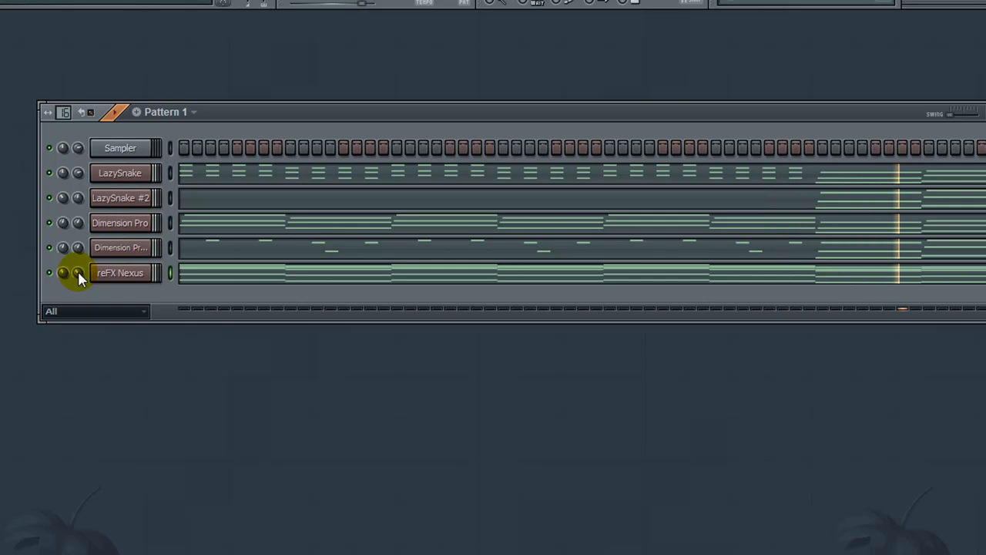
left_click_drag(78, 272, 65, 274)
left_click(76, 277)
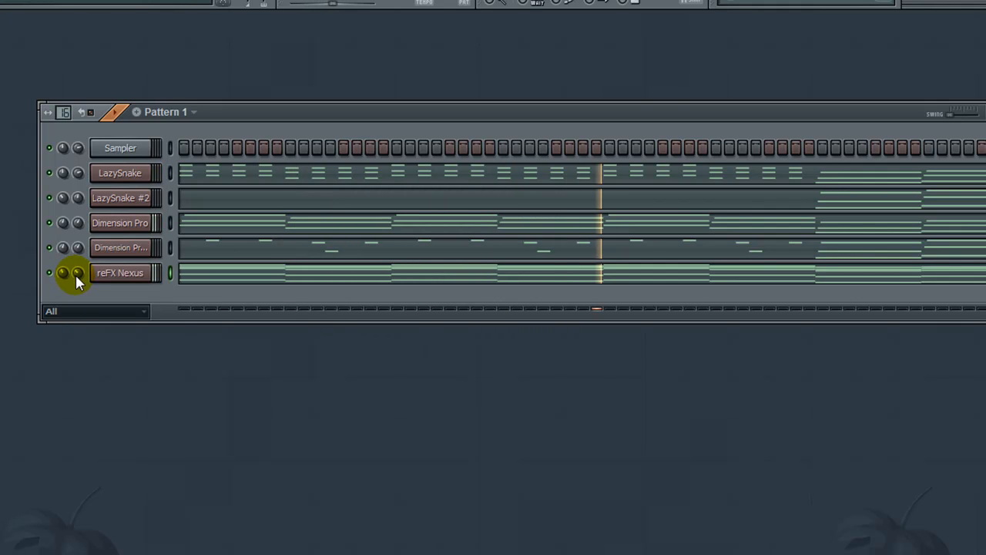
left_click_drag(76, 275, 76, 279)
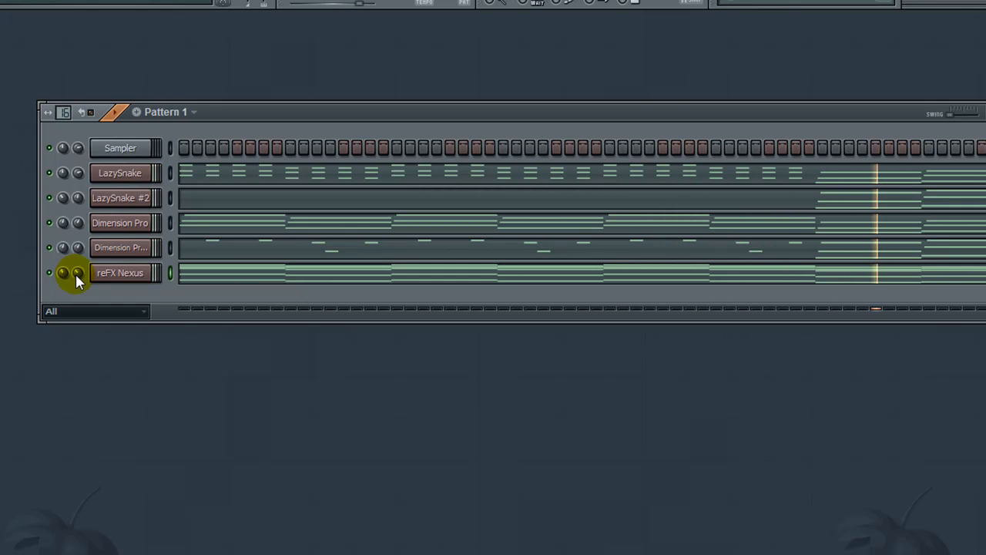
left_click_drag(75, 275, 75, 279)
left_click(336, 2)
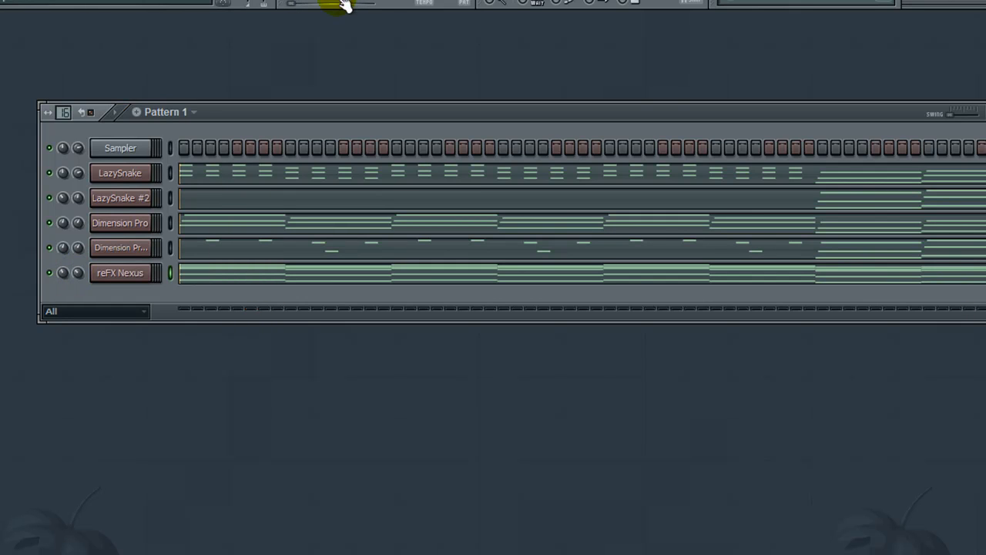
Add the TPS_module brass plugin as a new channel from the full plugin list and move its window up
left_click(47, 1)
mouse_move(96, 1)
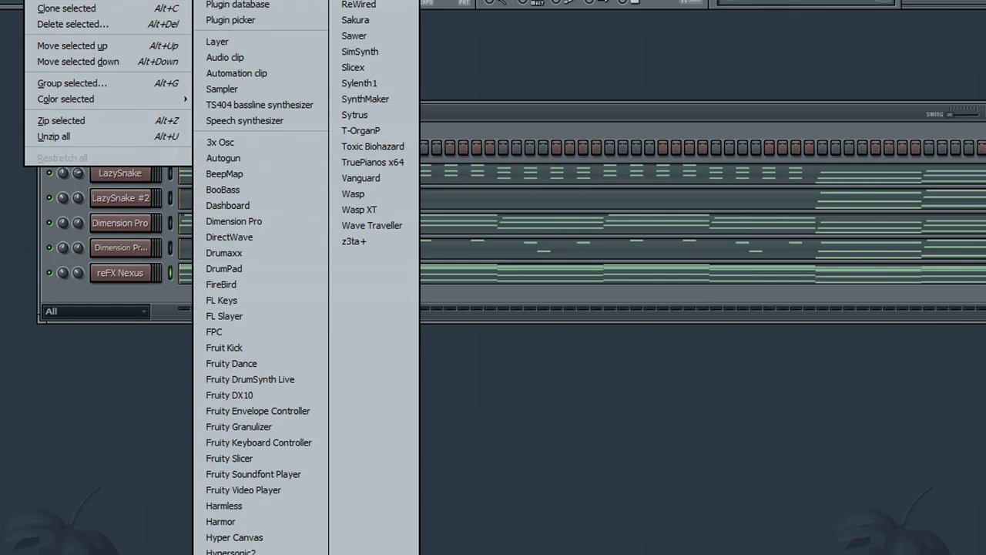
left_click(239, 0)
scroll(542, 228, "down", 8)
scroll(544, 229, "down", 20)
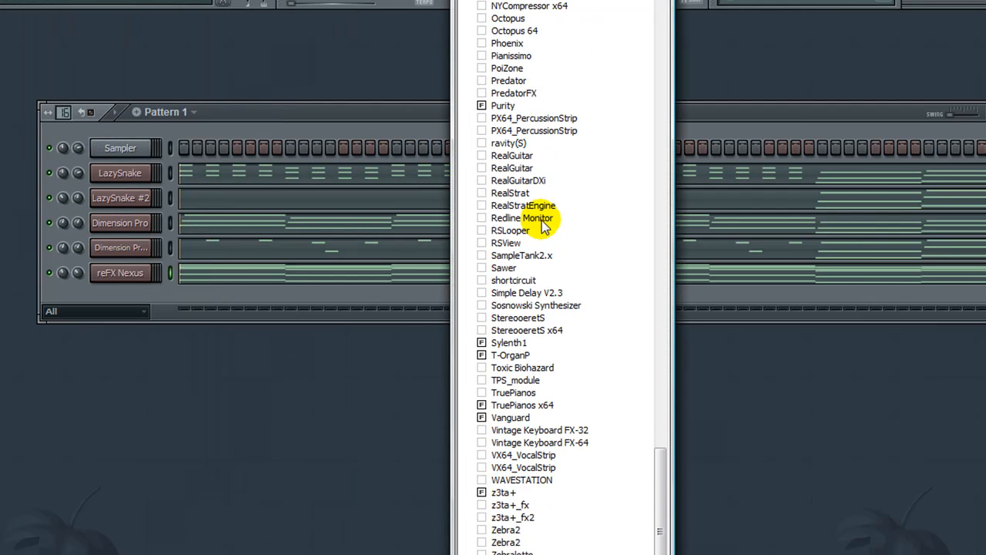
left_click(511, 382)
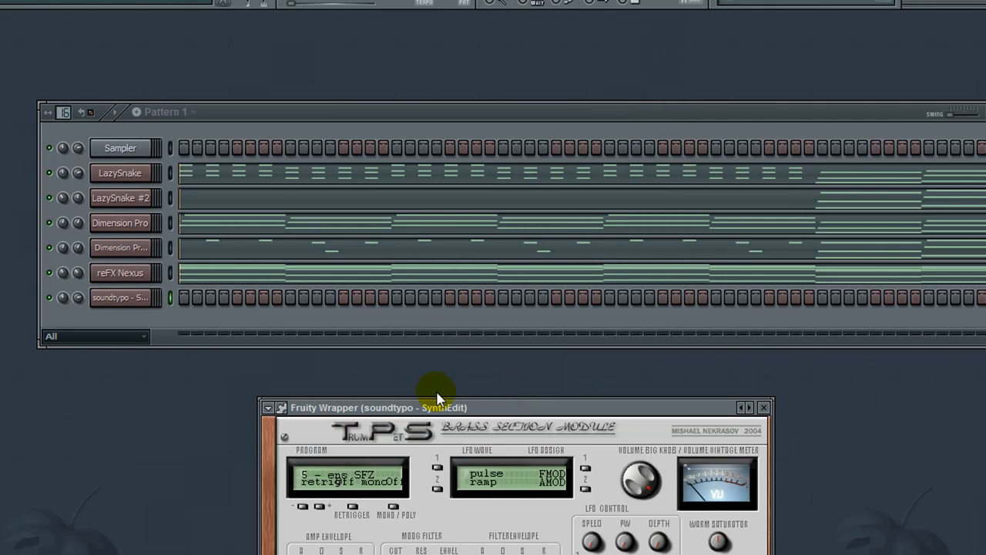
left_click_drag(412, 416, 389, 271)
left_click(142, 298)
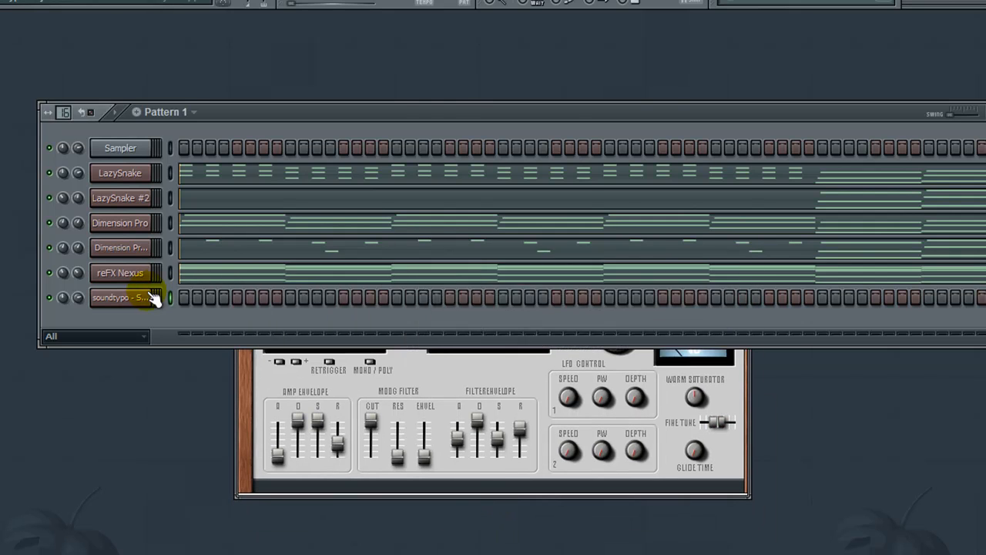
Audition the TPS brass module's programs one after another, from 1 - xr r SHFL to 32 - xr r HRNZ
left_click(324, 335)
left_click(368, 347)
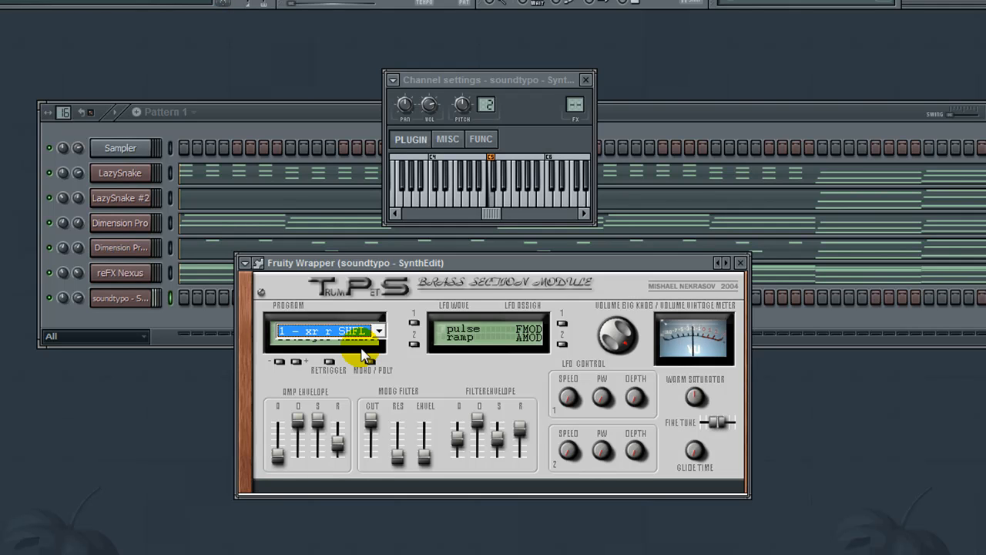
left_click(377, 332)
left_click(363, 356)
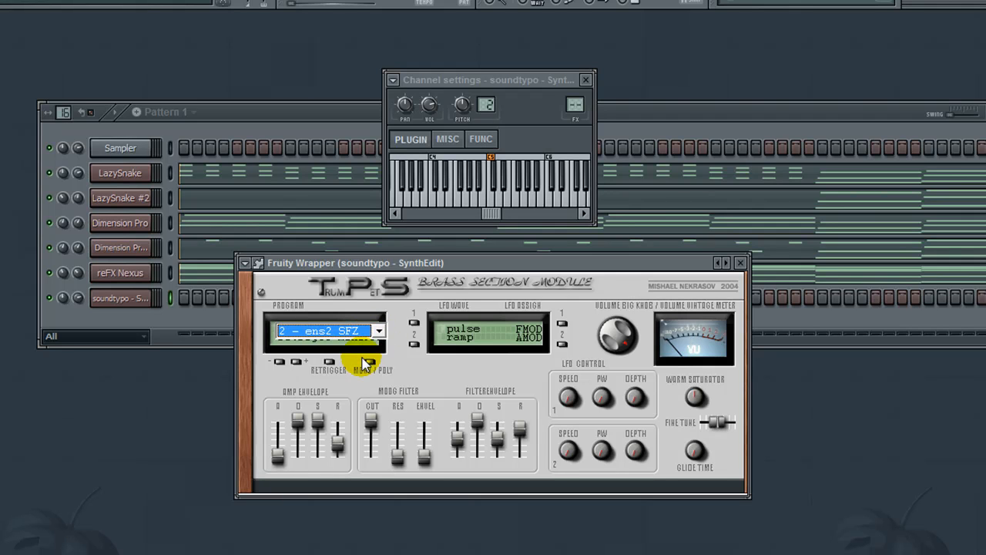
key("Down")
key("Down")
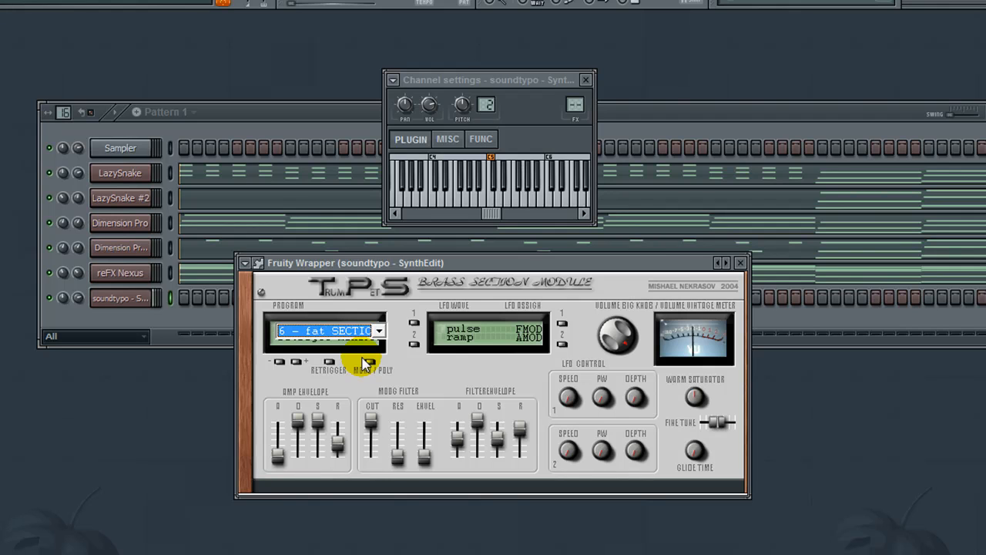
key("Down")
key("Up")
key("Down")
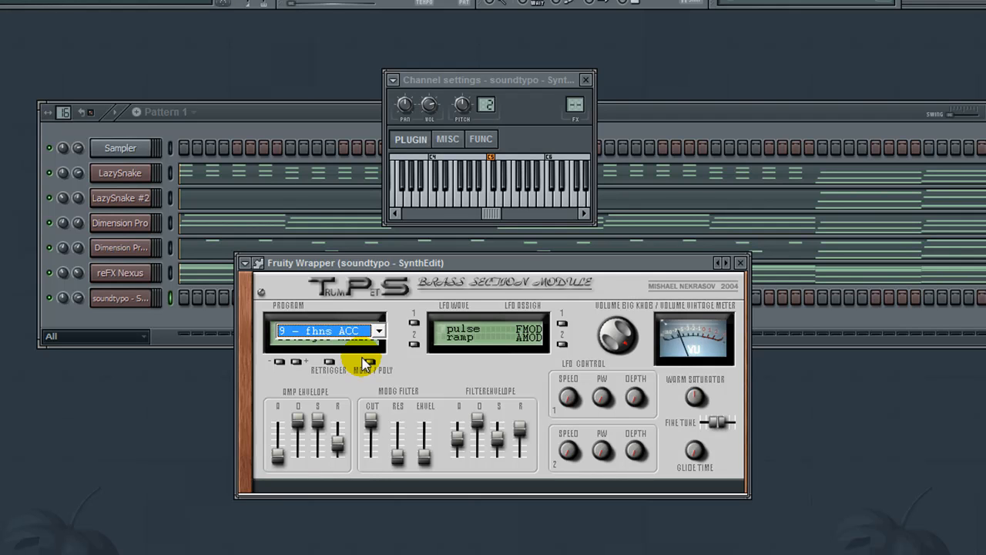
key("Down")
key("Down")
key("Down")
key("Down")
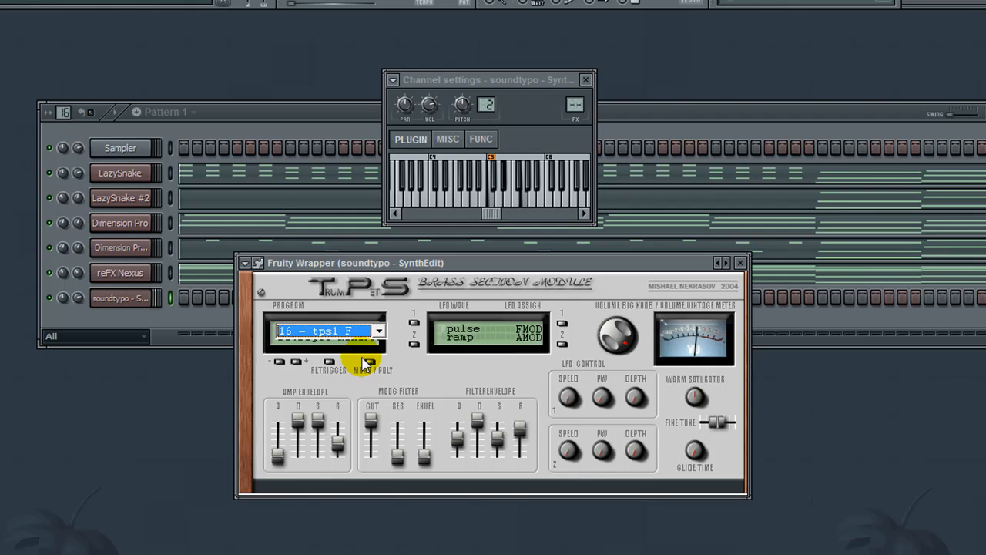
key("Down")
key("Down")
key("Up")
key("Down")
key("Down")
key("Up")
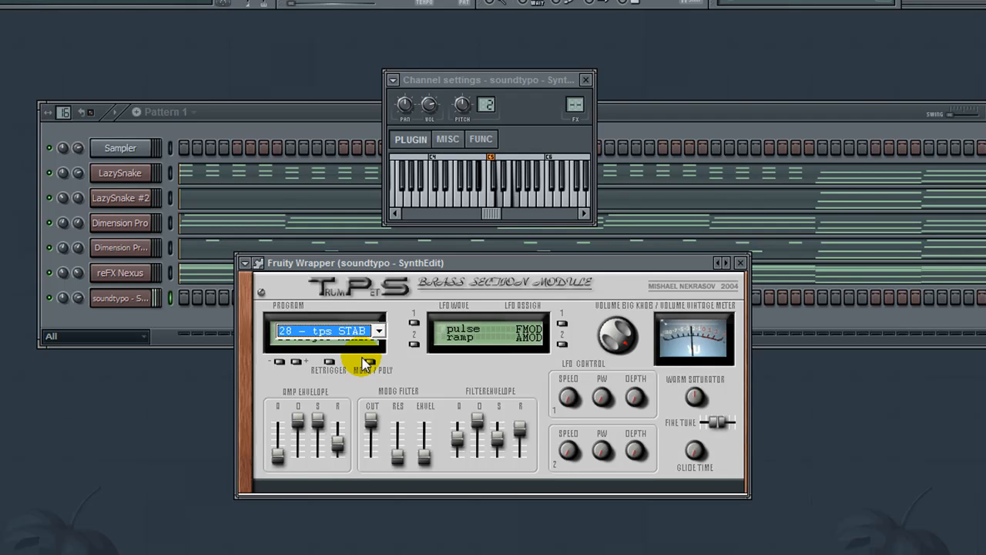
key("Down")
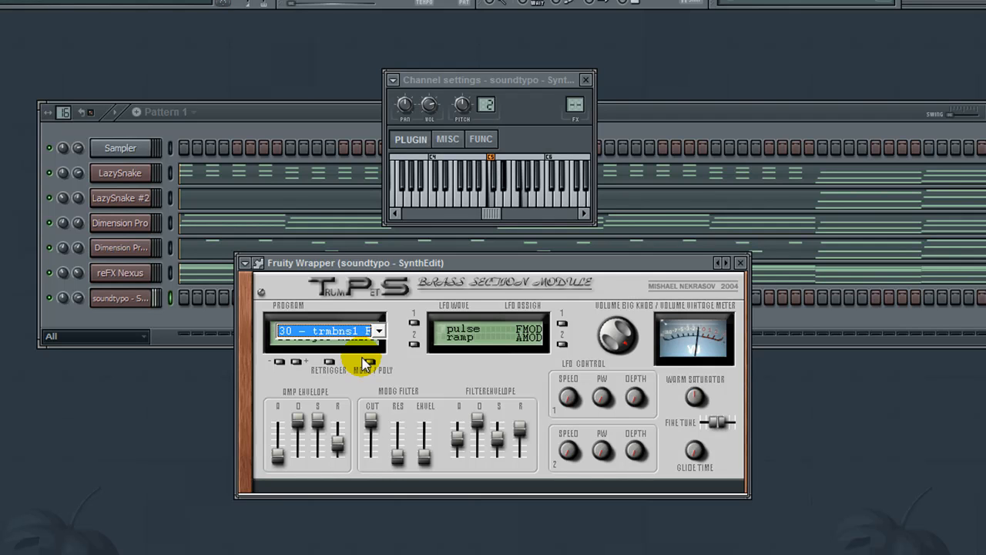
key("Down")
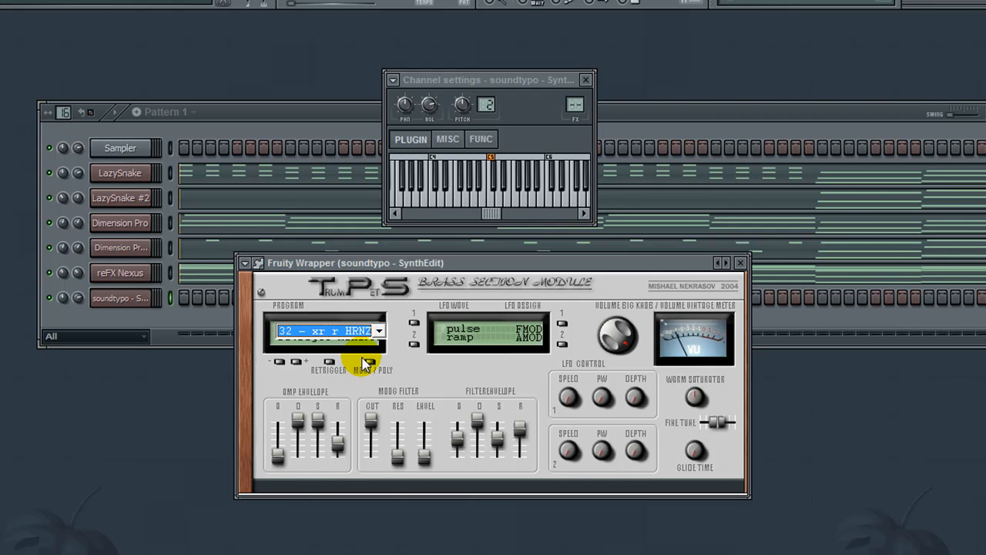
Set the TPS brass module's program to 1 - xr r SHFL
left_click(129, 360)
left_click(385, 353)
left_click(386, 353)
scroll(339, 354, "up", 10)
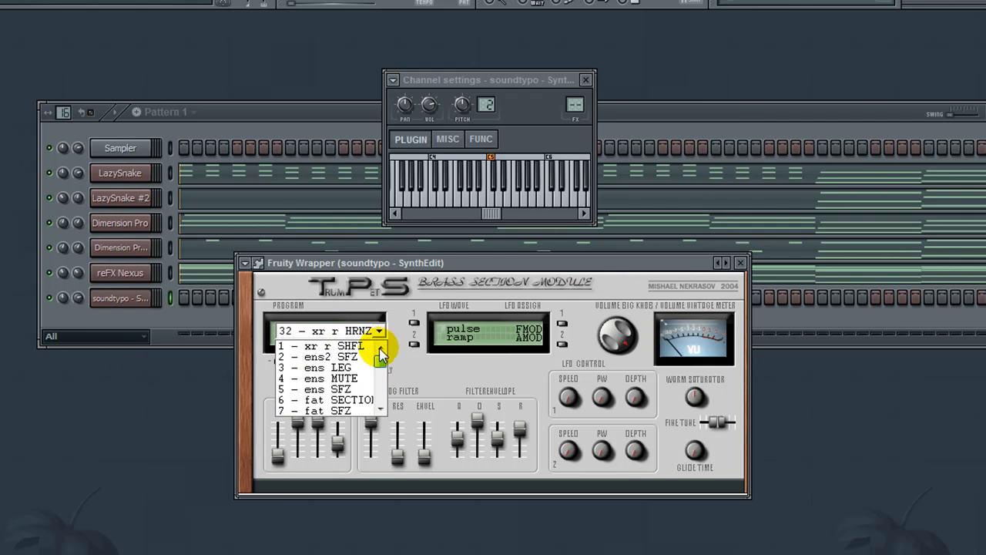
left_click(341, 345)
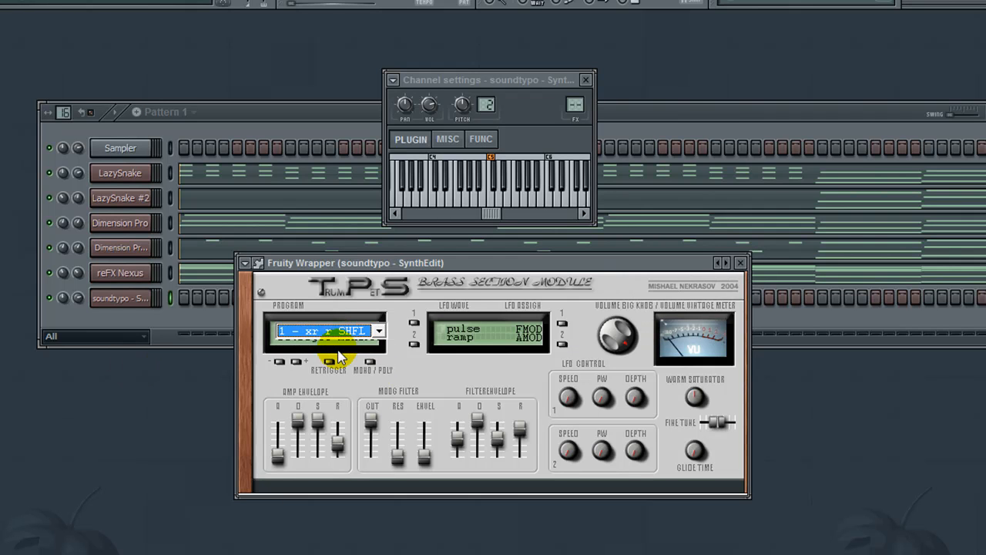
Route the TPS brass channel to mixer track 3 and load Fruity Delay 2 in its first effect slot
left_click(393, 80)
left_click(422, 116)
left_click(817, 94)
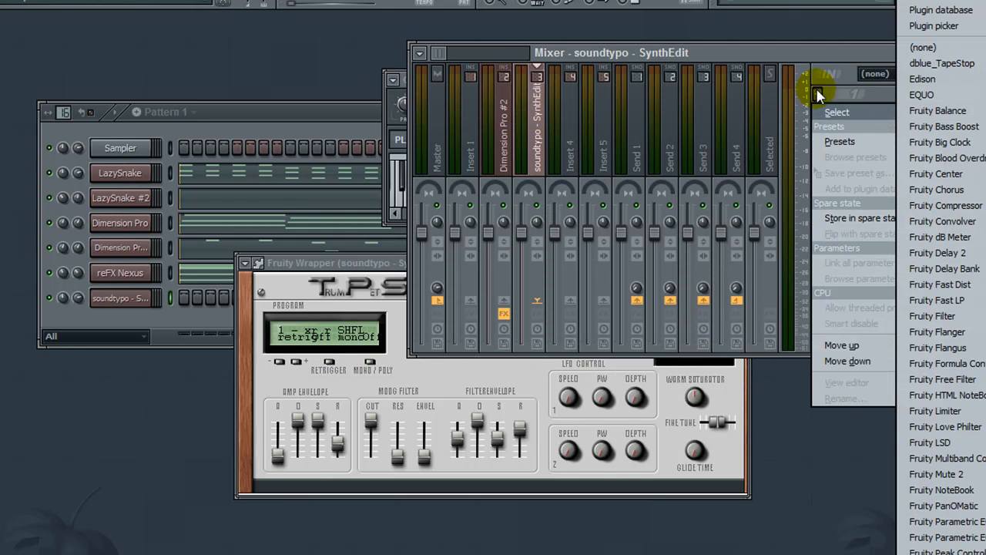
left_click(974, 255)
Adjust Fruity Delay 2's feedback volume and set its delay time to a preset value
left_click_drag(89, 161, 88, 181)
right_click(150, 165)
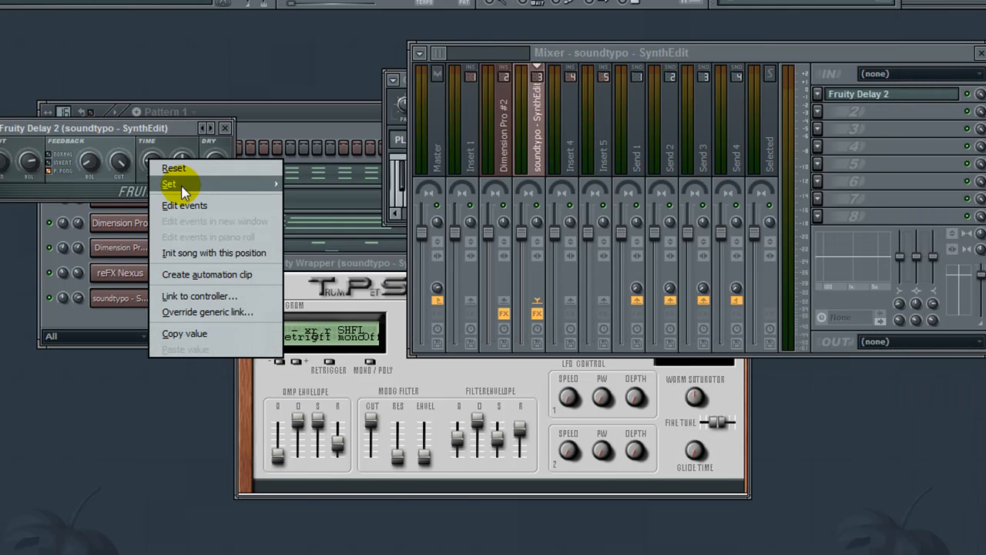
mouse_move(191, 185)
left_click(331, 220)
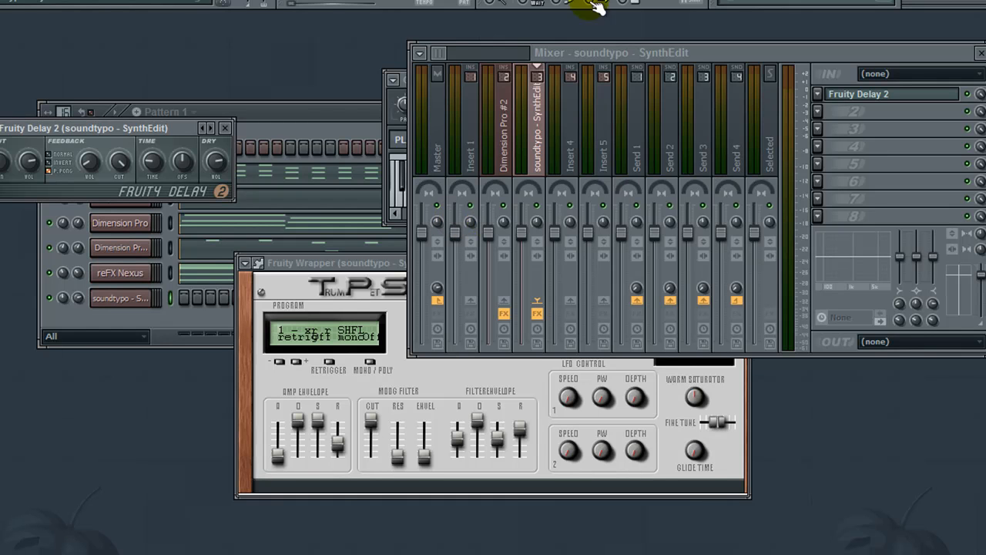
Close the mixer, the channel settings, the TPS brass plugin and the Fruity Delay 2 windows
left_click(981, 53)
left_click(585, 79)
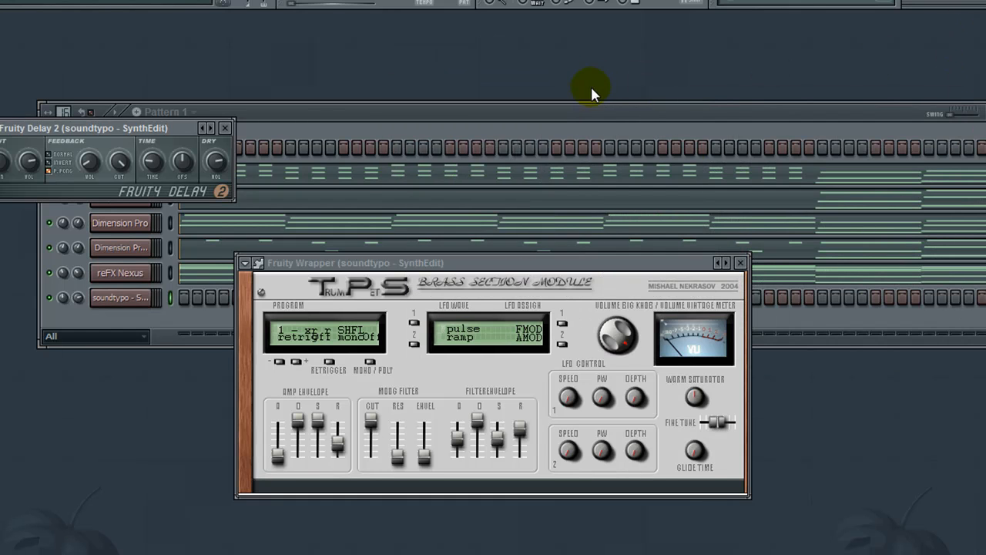
left_click(741, 262)
left_click(226, 128)
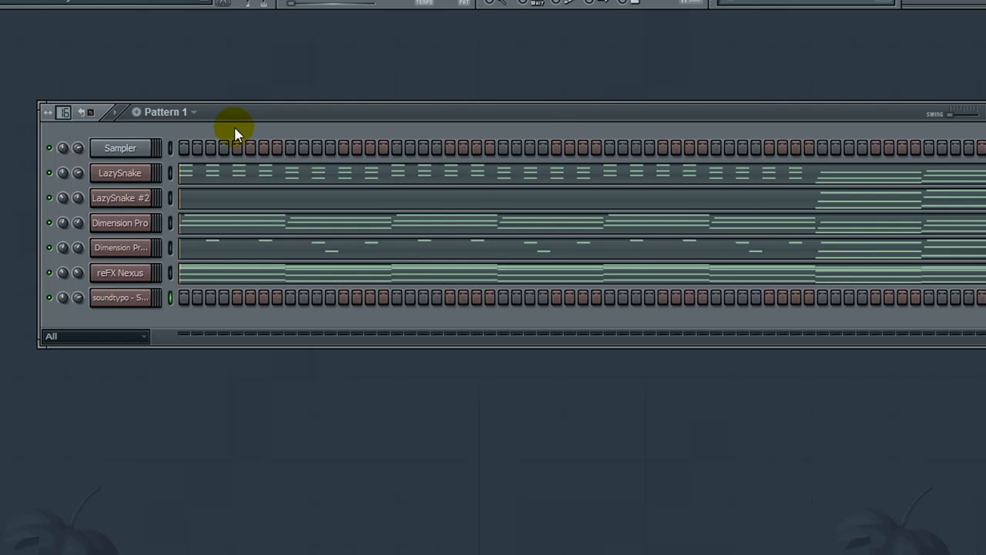
Record a TPS brass melody into the soundtypo - SynthEdit channel over the playing pattern
left_click(368, 1)
left_click(554, 460)
left_click(493, 2)
left_click(332, 2)
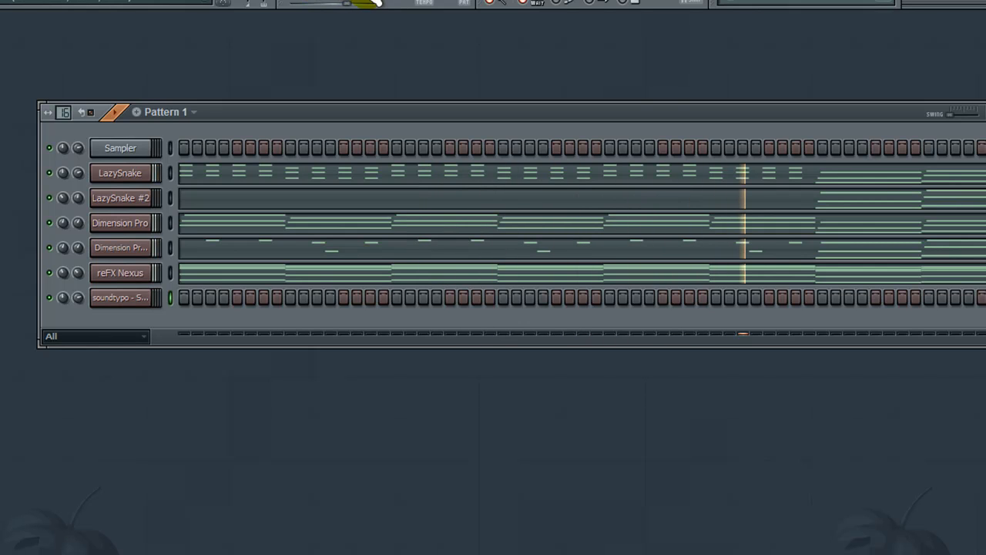
left_click(365, 1)
left_click(498, 3)
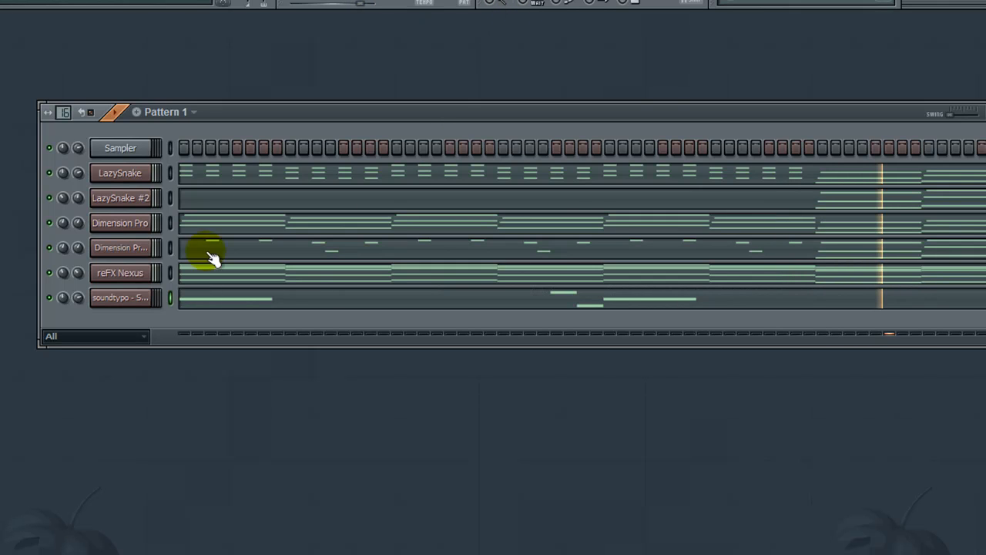
Adjust the soundtypo - SynthEdit channel's volume during playback, and reopen its plugin, the mixer and its Fruity Delay 2
left_click_drag(81, 301, 80, 307)
left_click(116, 297)
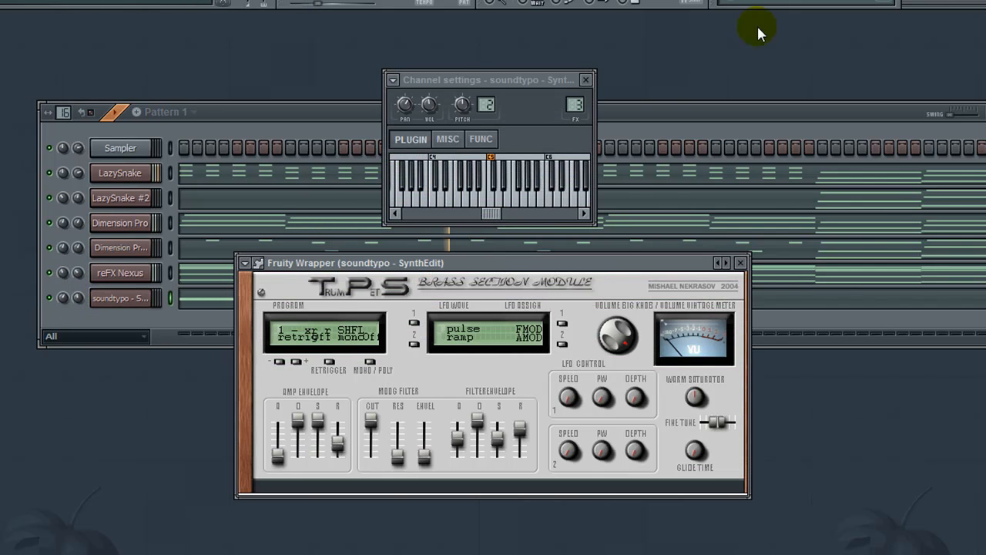
key("F9")
left_click(871, 95)
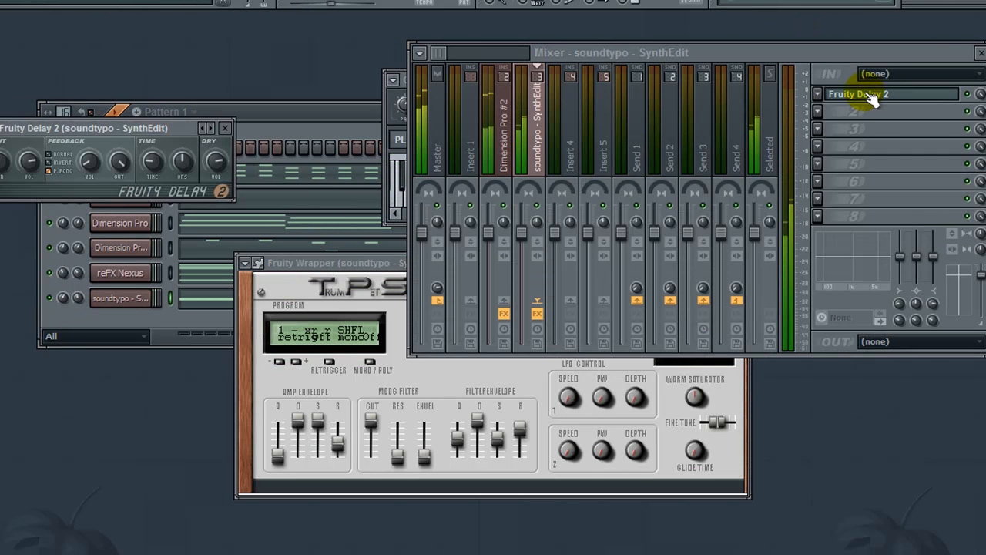
left_click(77, 300)
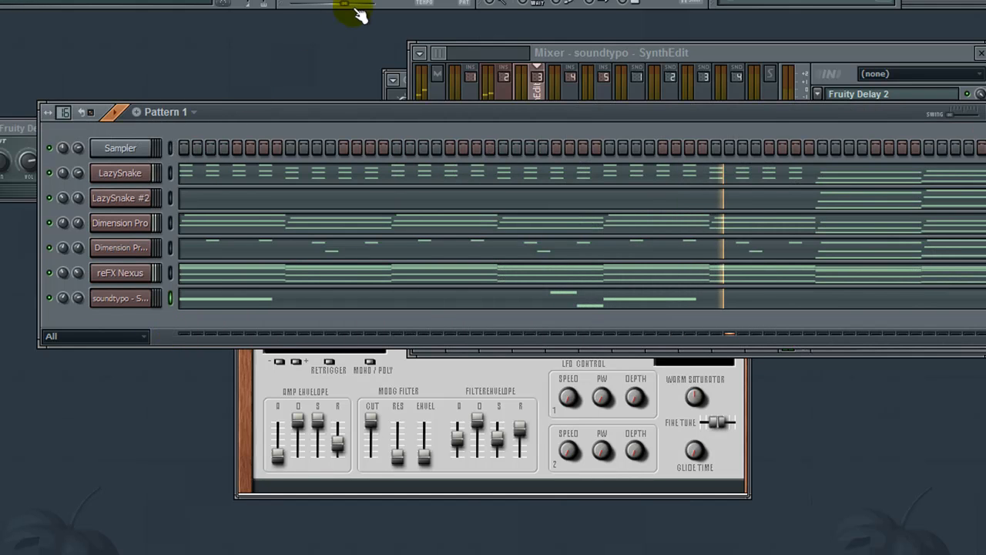
Solo the soundtypo - SynthEdit channel and raise the velocities of its last three brass notes to maximum
left_click(9, 137)
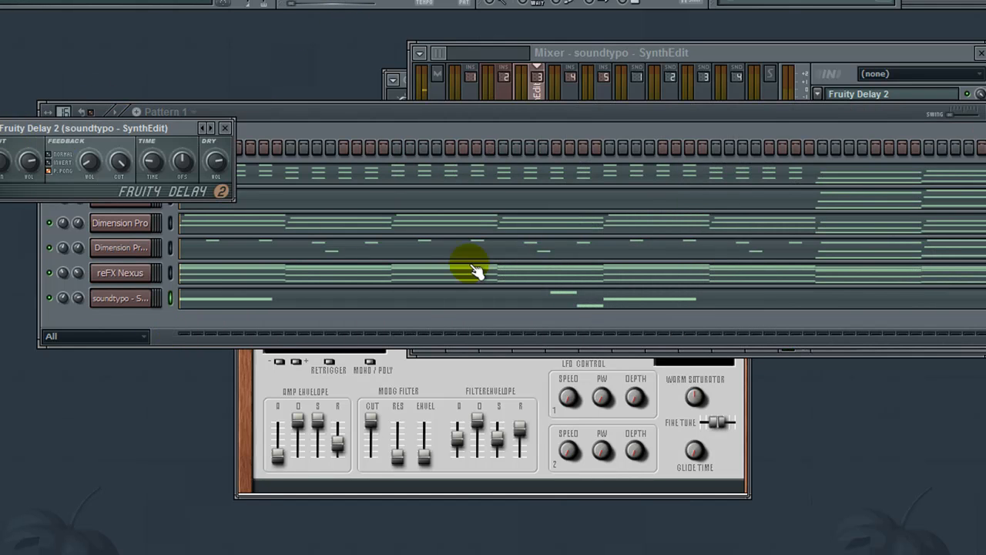
left_click(56, 299)
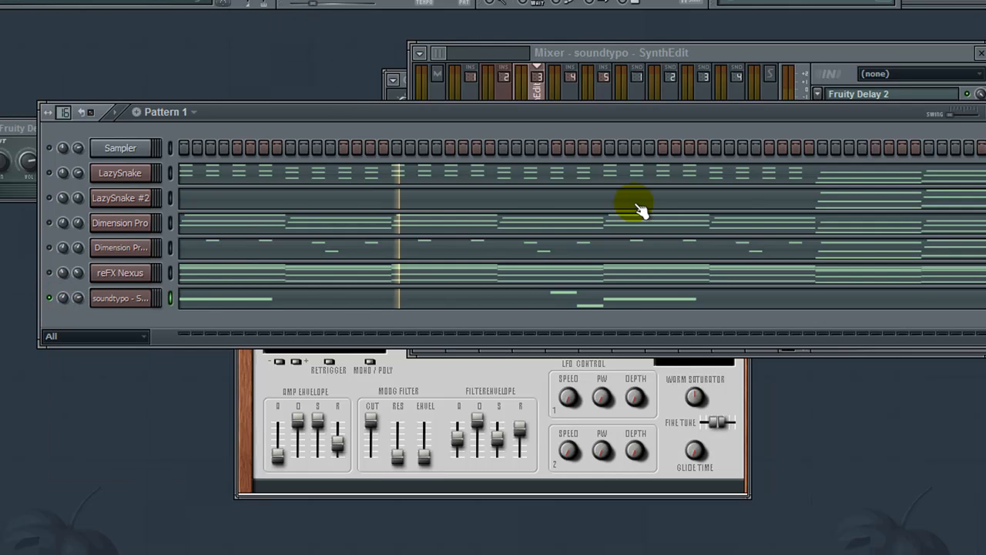
left_click(628, 303)
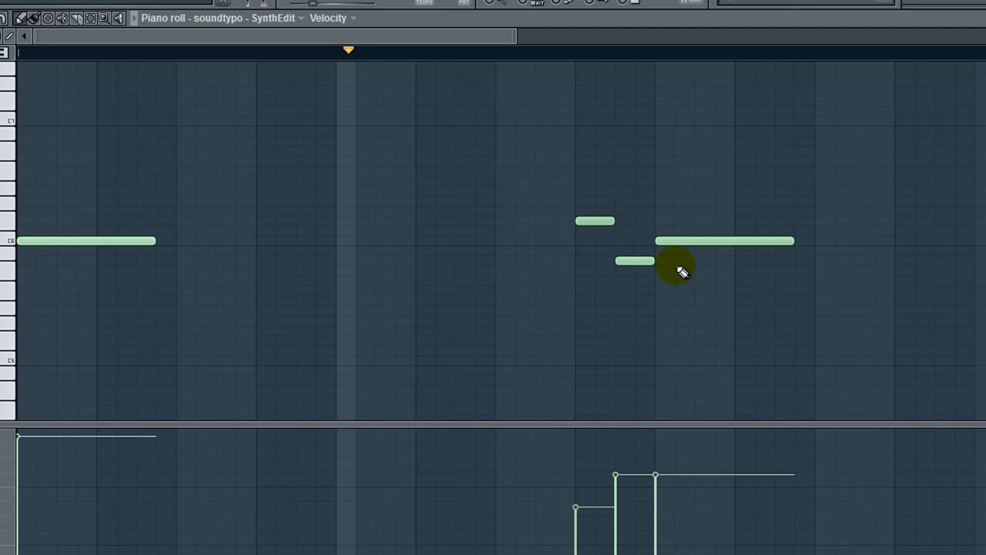
left_click_drag(691, 462, 512, 359)
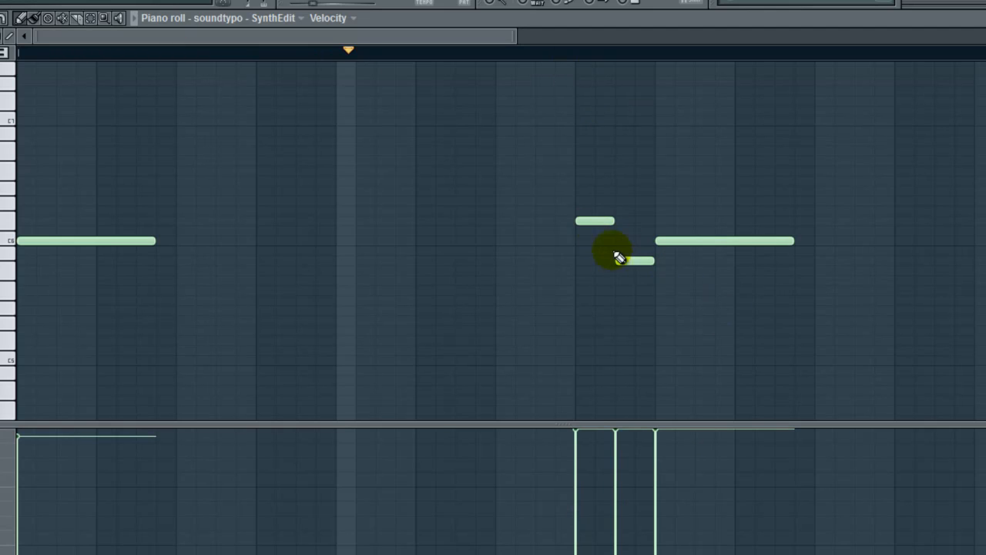
Play the soloed brass melody from just before its short notes and close the piano roll
left_click(541, 54)
key("space")
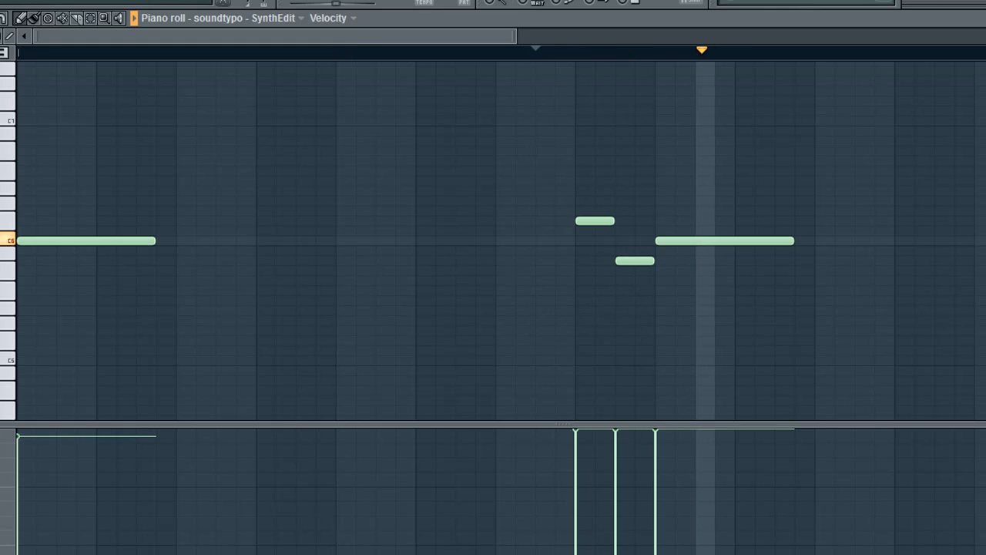
key("Escape")
key("space")
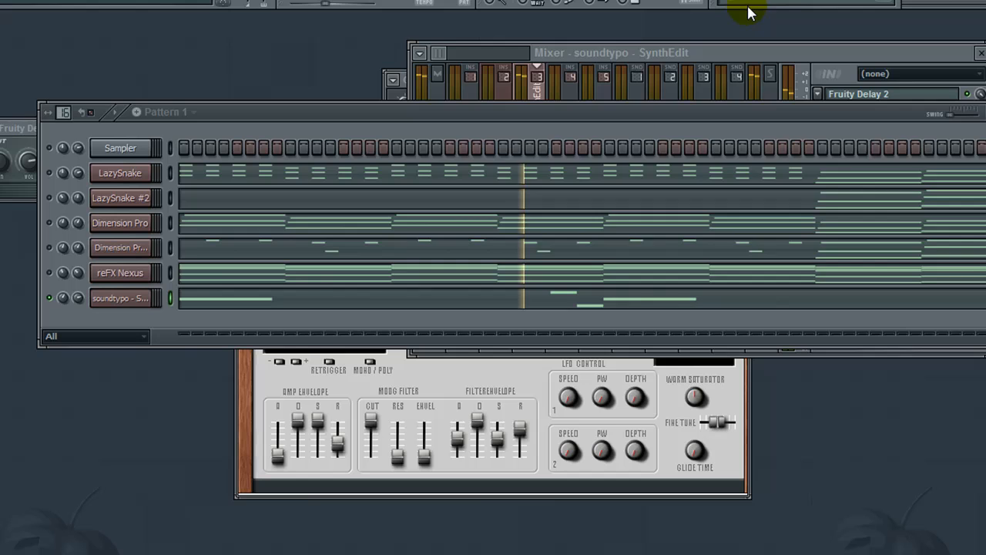
Adjust Fruity Delay 2's mix level on the soundtypo - SynthEdit mixer track during playback, and close the mixer
left_click(837, 73)
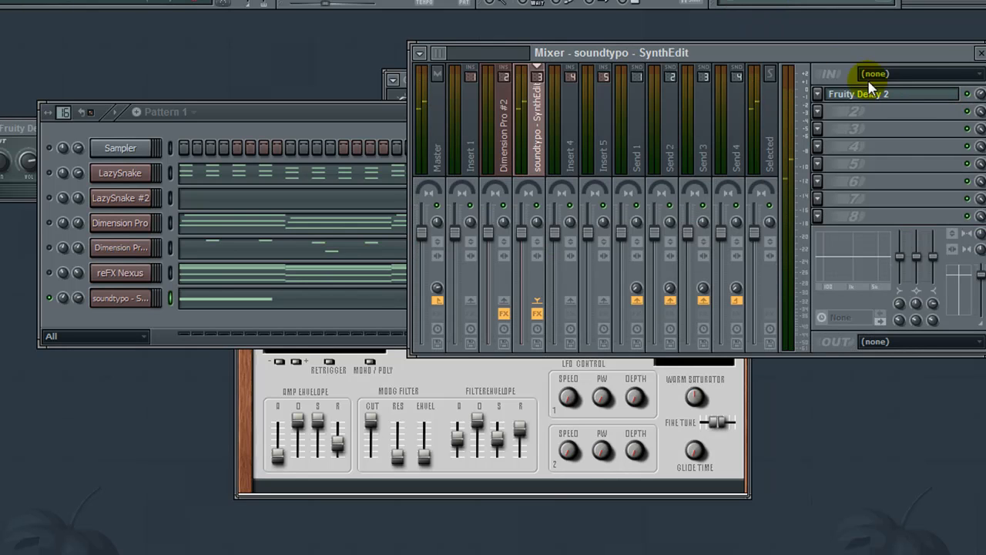
key("space")
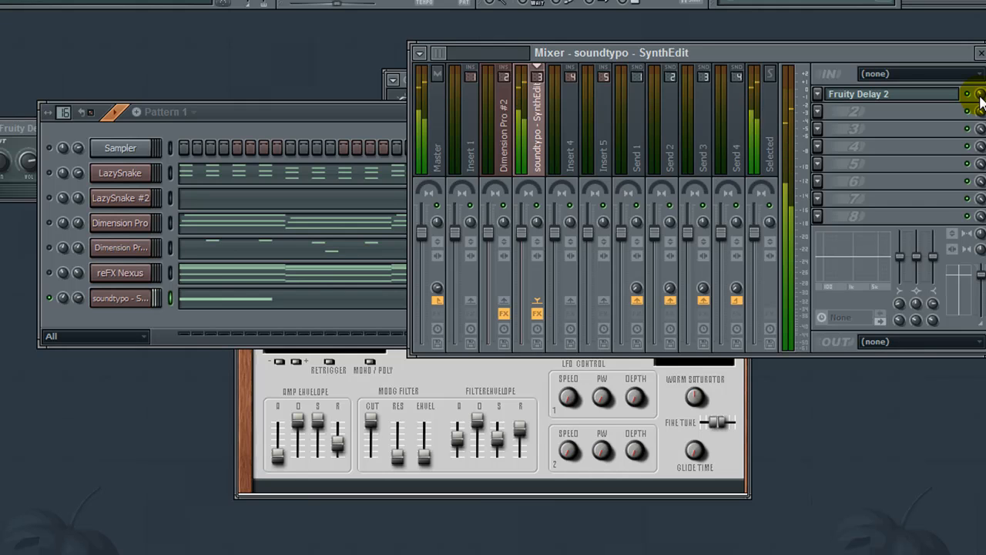
left_click_drag(980, 98, 980, 105)
left_click(980, 52)
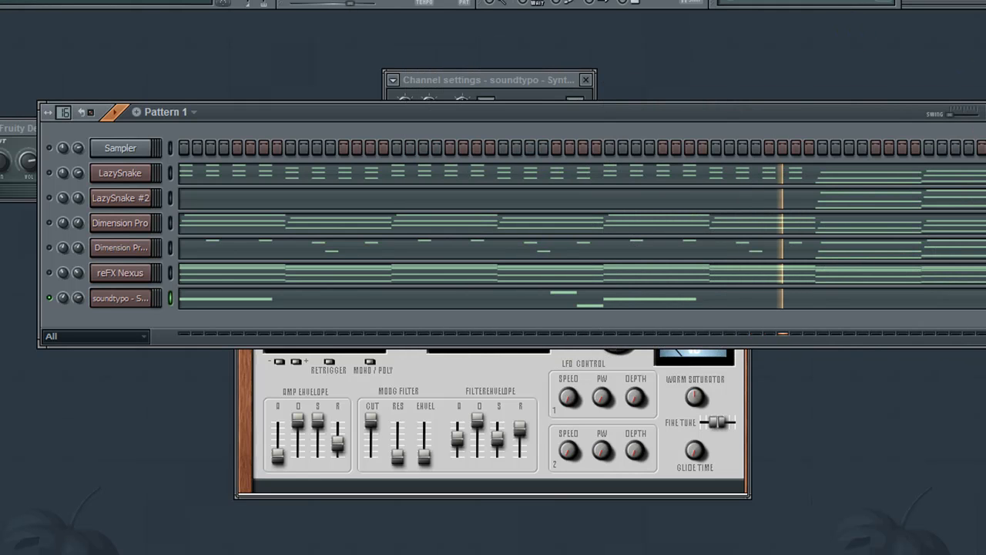
Lower the velocities of the two short brass notes, raise the first note's velocity to maximum, and play the melody
left_click(593, 299)
left_click(590, 488)
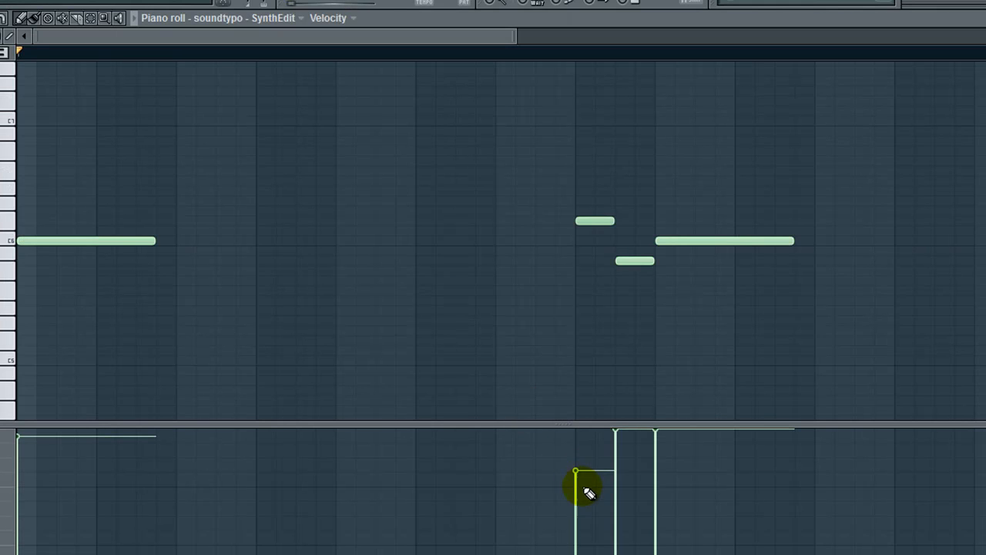
left_click(620, 521)
left_click_drag(619, 522, 619, 525)
left_click(17, 430)
left_click(634, 535)
key("F7")
key("space")
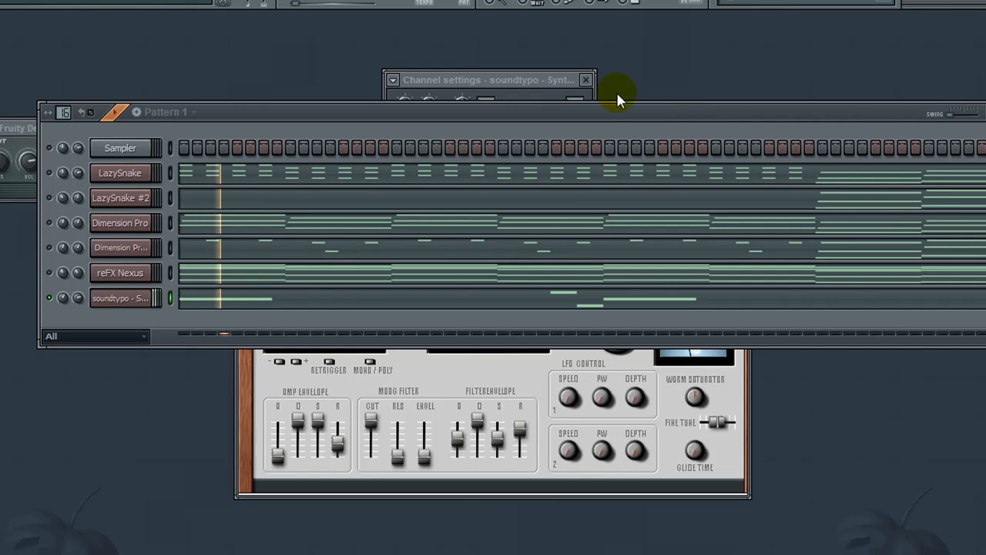
Unmute the reFX Nexus channel beside the brass and bring the two short brass notes to similar velocities
left_click(48, 273)
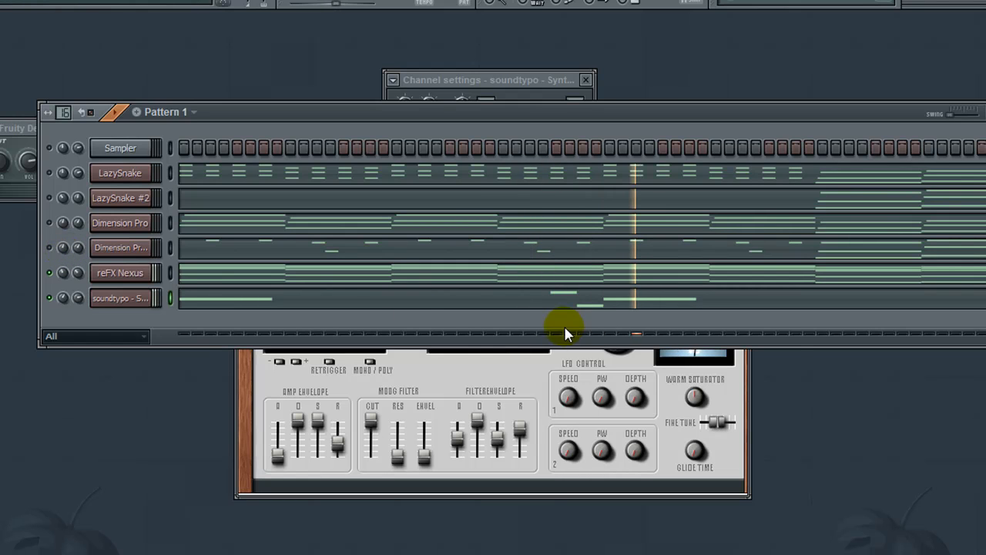
key("F7")
mouse_move(592, 524)
left_mouse_down()
mouse_move(617, 539)
mouse_move(608, 504)
mouse_move(624, 502)
left_mouse_up()
key("F7")
Turn all channels back on and adjust the soundtypo - SynthEdit channel's volume within the full pattern
right_click(52, 299)
left_click(56, 309)
right_click(51, 301)
left_click(59, 310)
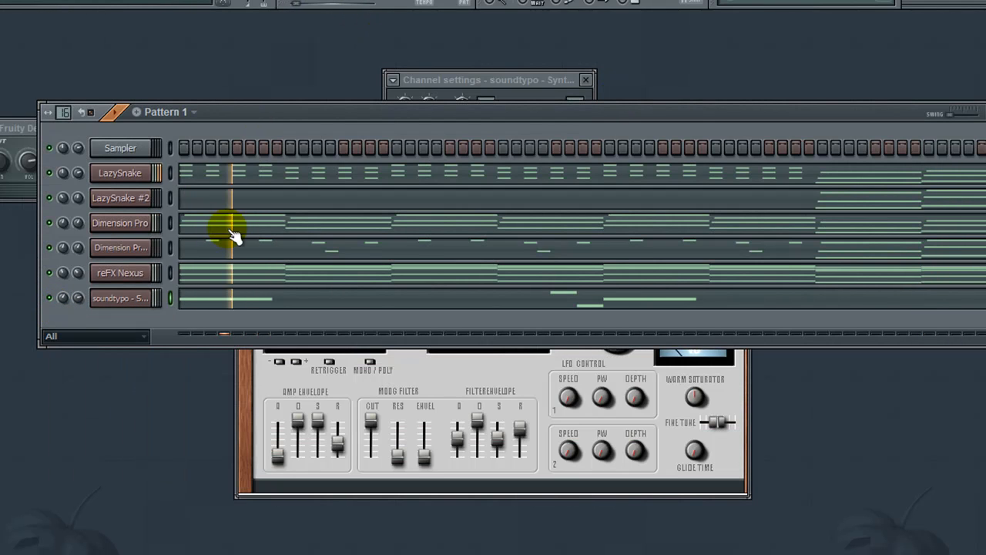
left_click_drag(80, 303, 80, 299)
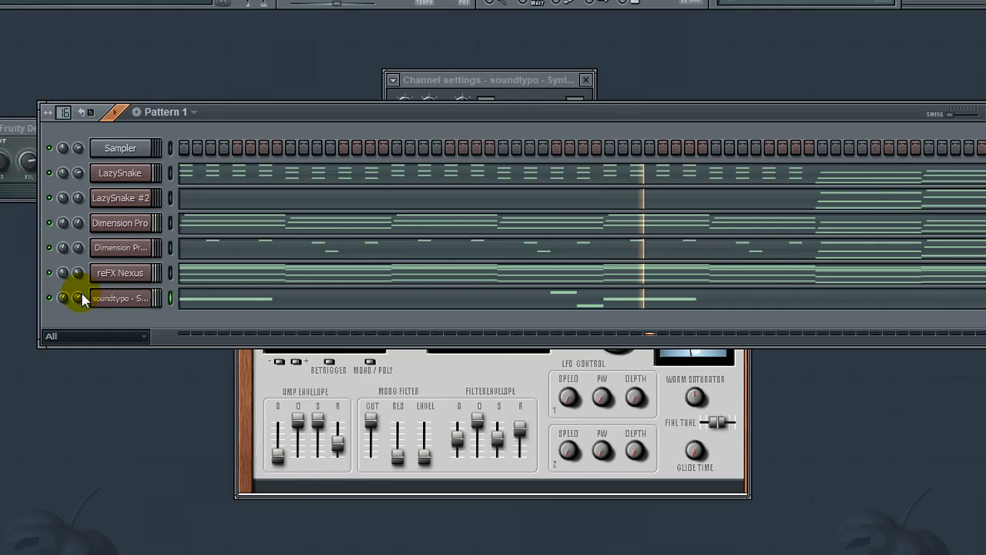
Close the channel settings, the TPS brass plugin and the Fruity Delay 2 window, and play the pattern
left_click(588, 82)
left_click(587, 80)
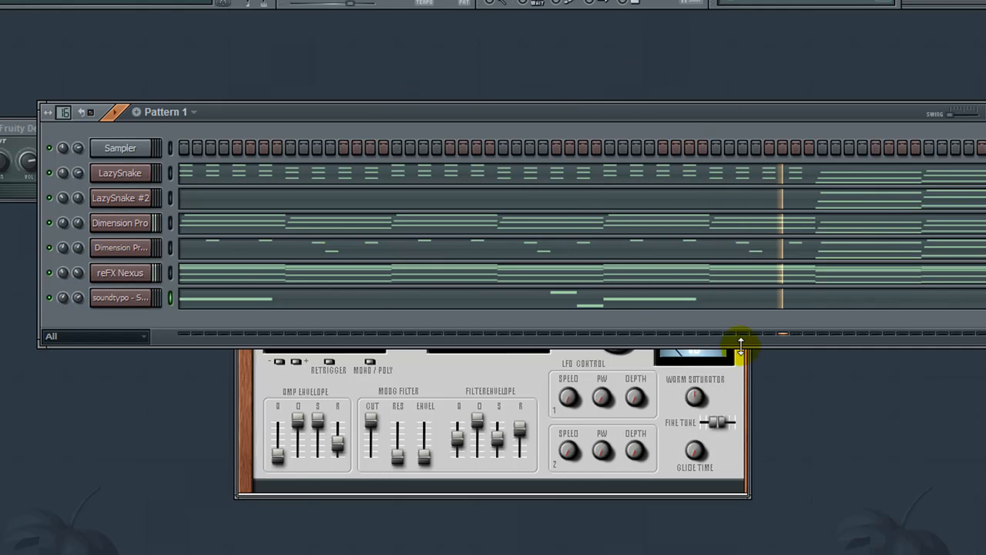
left_click(736, 366)
left_click(744, 265)
left_click(21, 137)
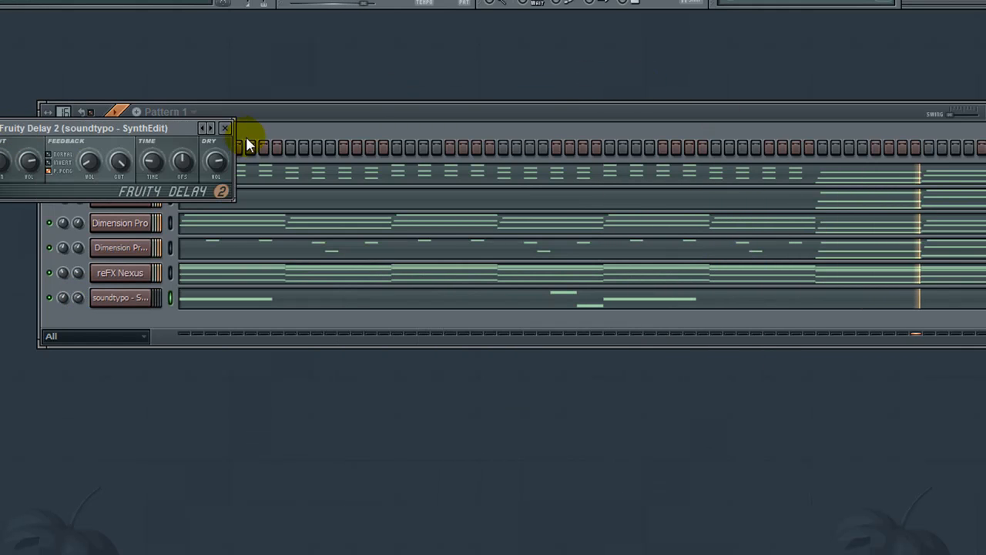
left_click(225, 127)
key("space")
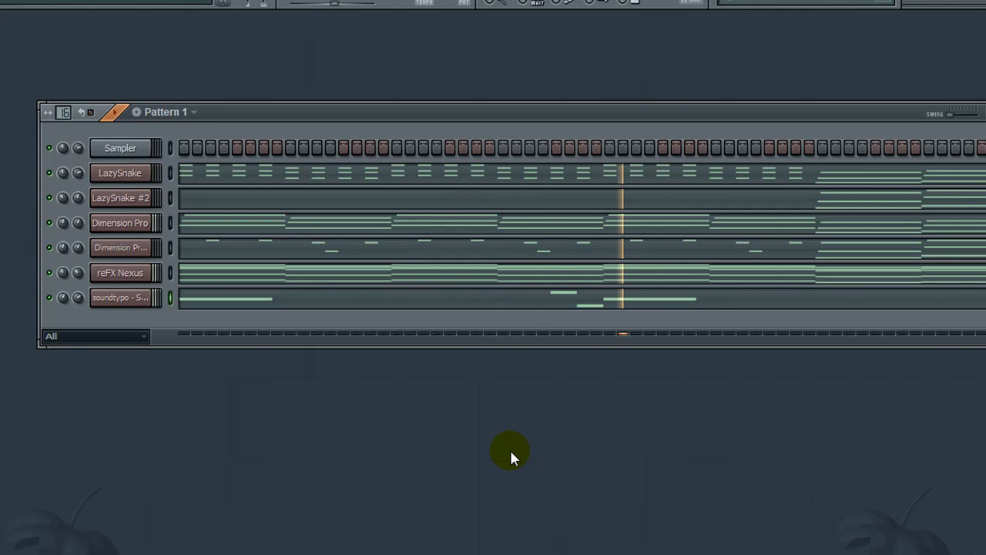
Check the brass notes, readjust the soundtypo - SynthEdit channel's volume and initialise the song with that volume position
left_click(506, 307)
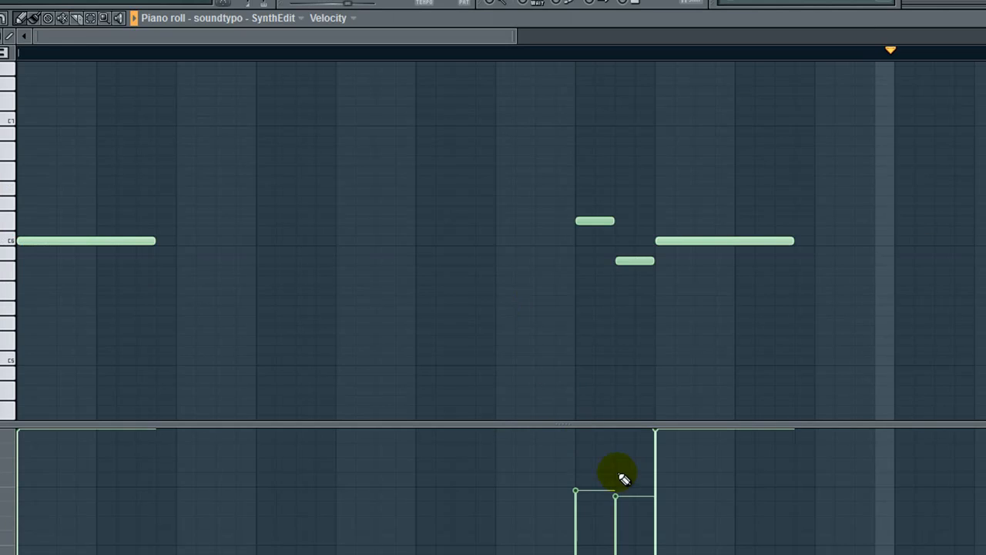
key("Escape")
left_click_drag(80, 296, 83, 341)
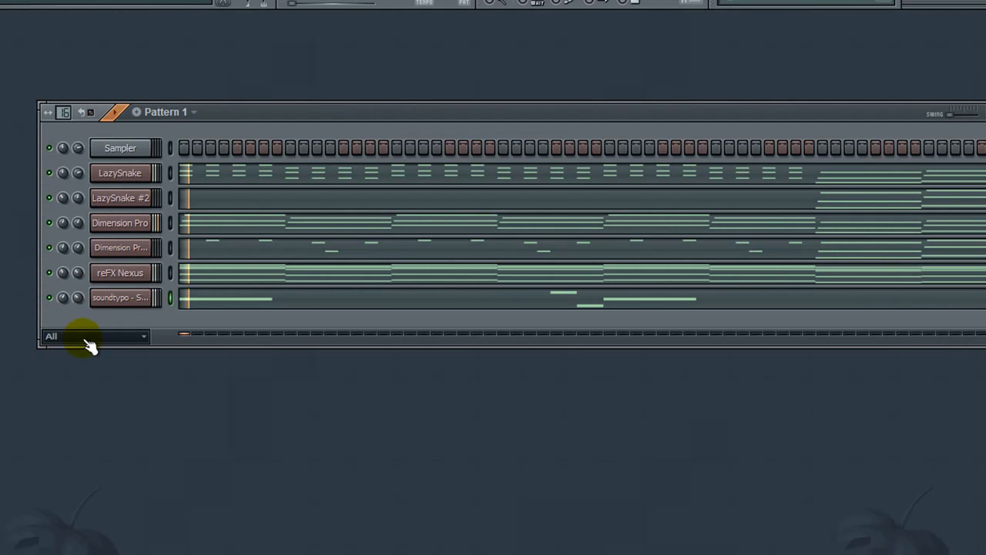
right_click(78, 297)
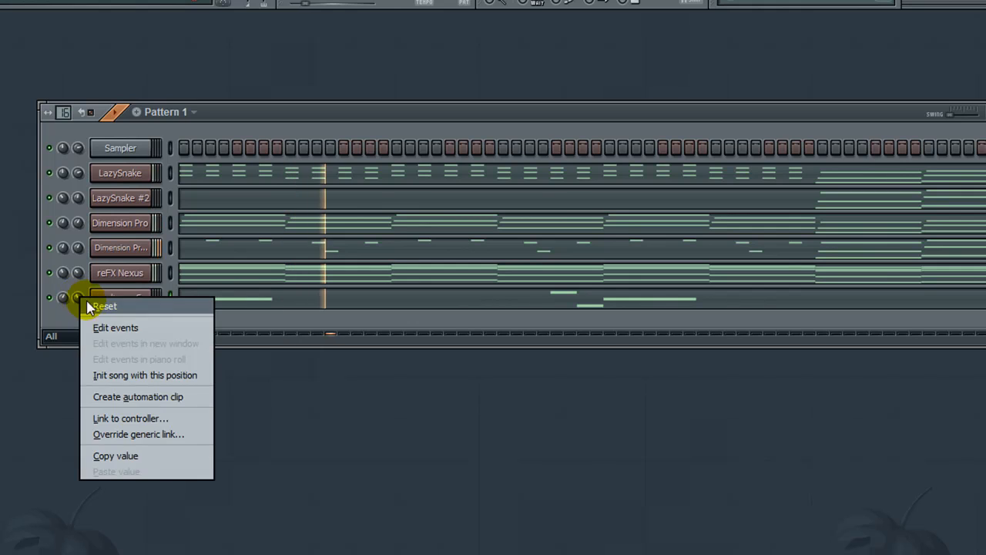
left_click(160, 377)
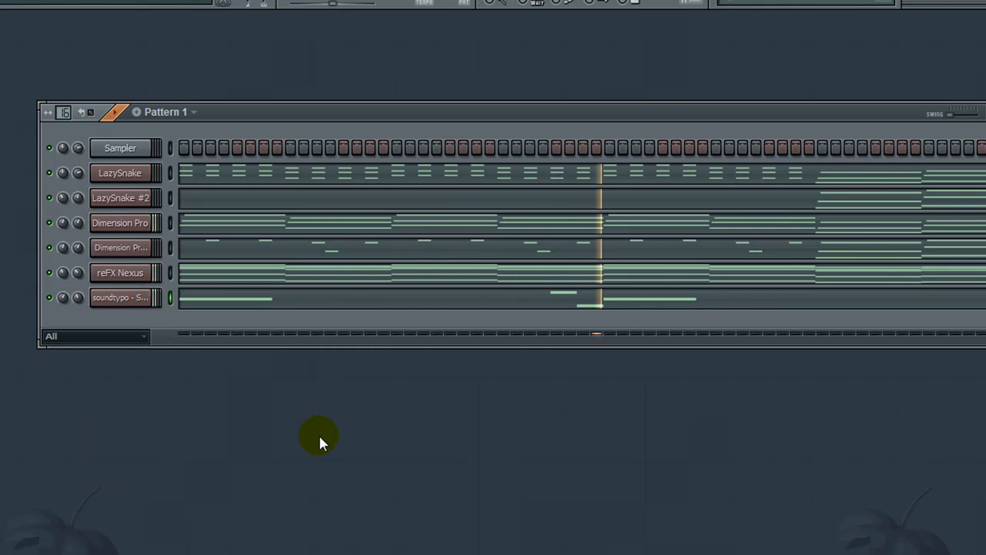
left_click_drag(79, 298, 79, 298)
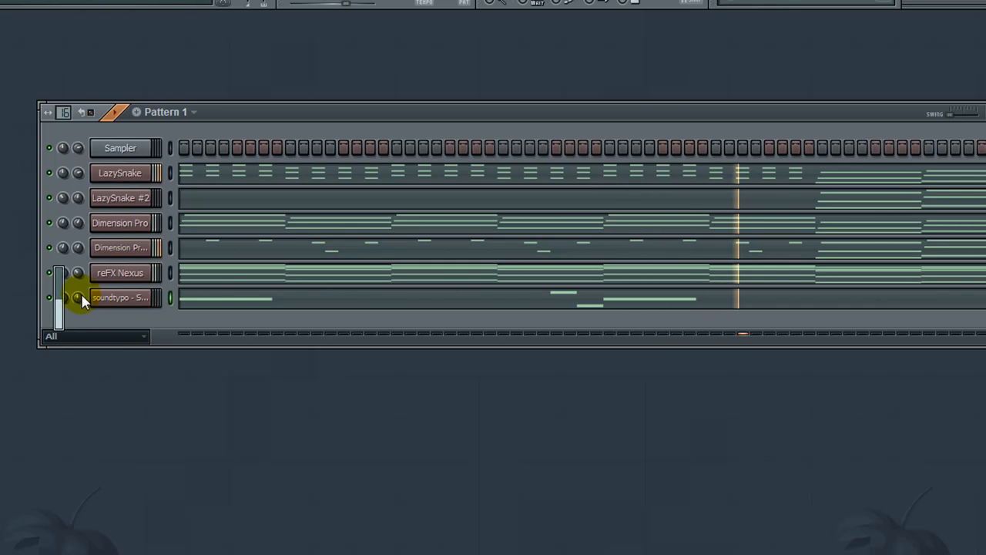
right_click(80, 298)
left_click(138, 374)
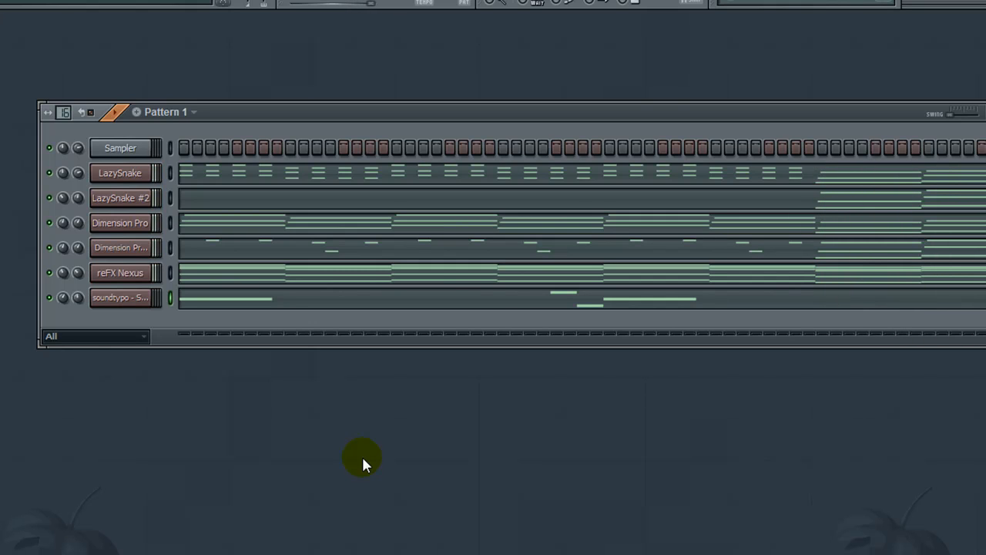
Stop playback and add a Purity synthesizer channel to the pattern
left_click(338, 1)
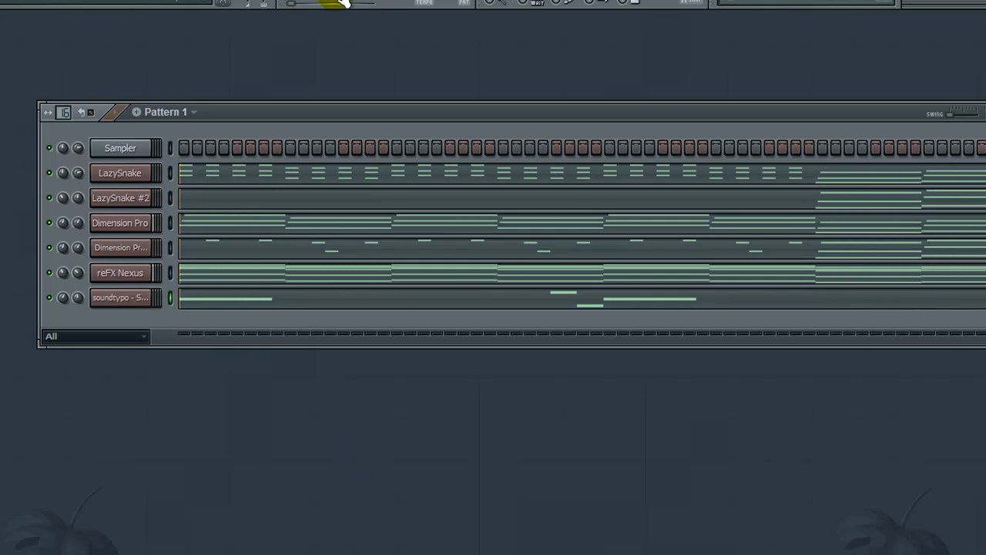
left_click(45, 0)
mouse_move(61, 0)
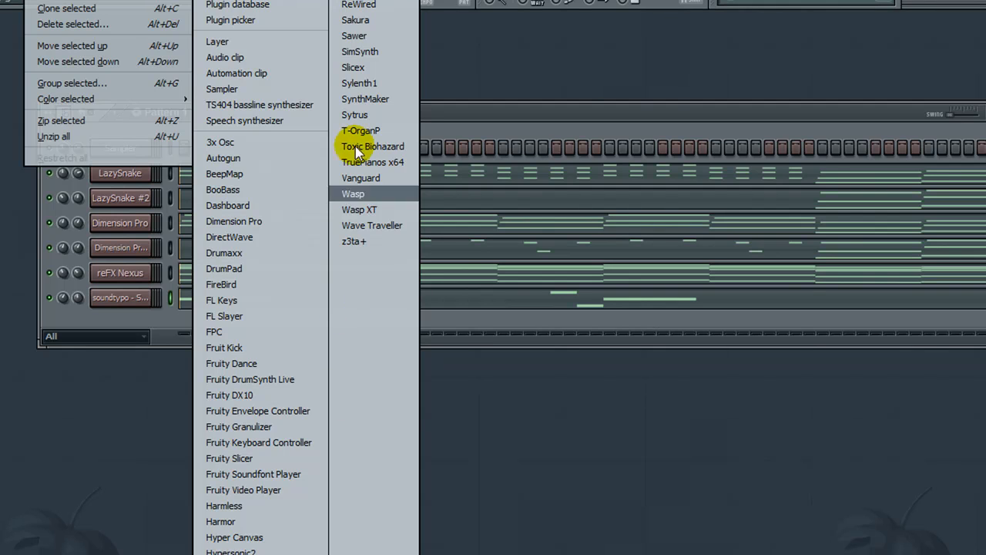
left_click(369, 1)
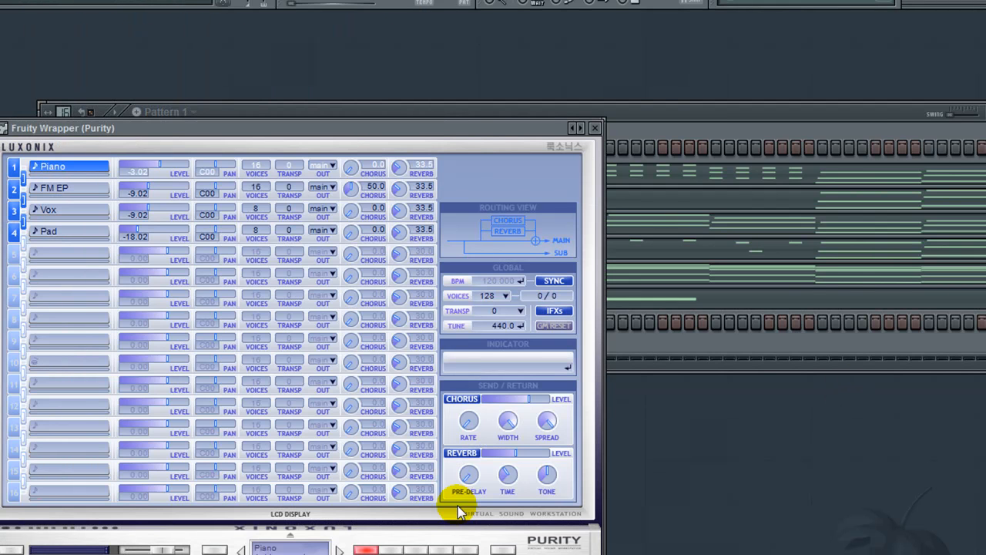
Load the Power Saw preset from Purity's Lead Synth category
left_click(390, 549)
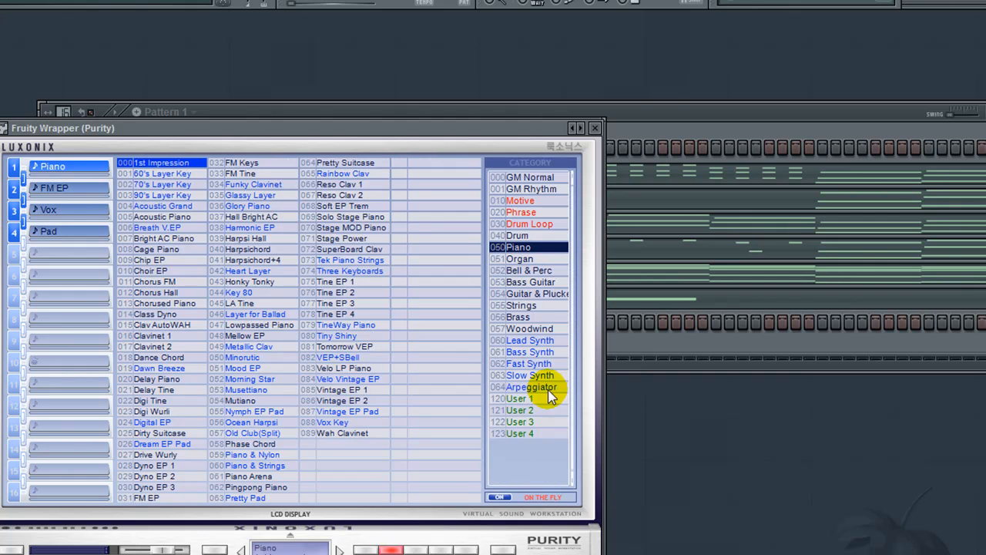
left_click(532, 340)
left_click(262, 271)
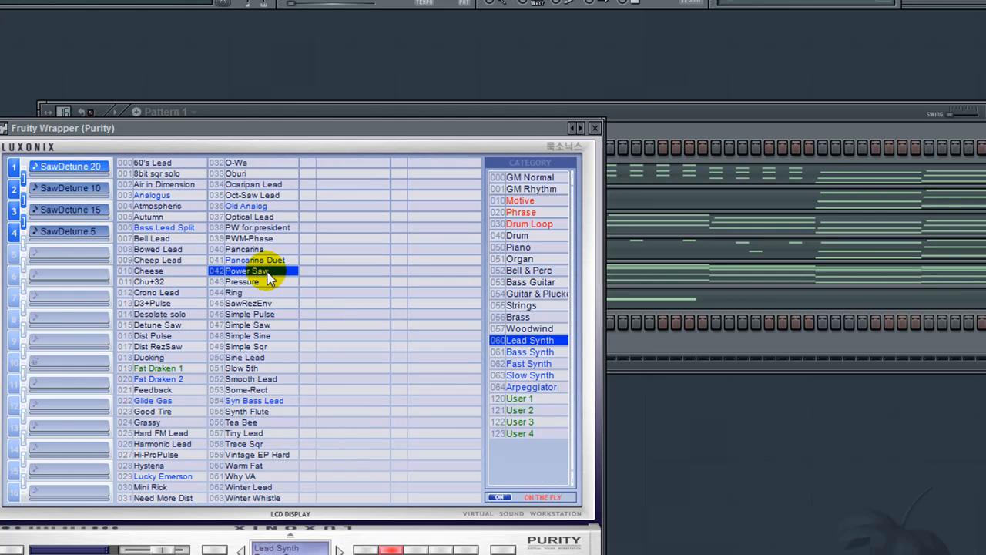
left_click(826, 491)
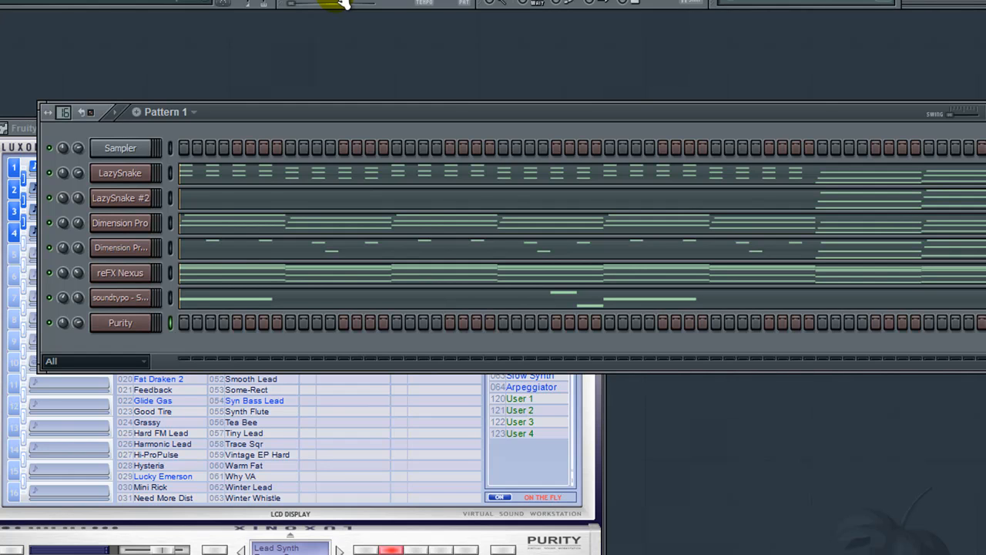
Record a Power Saw lead melody into the Purity channel over the playing pattern
left_click(343, 4)
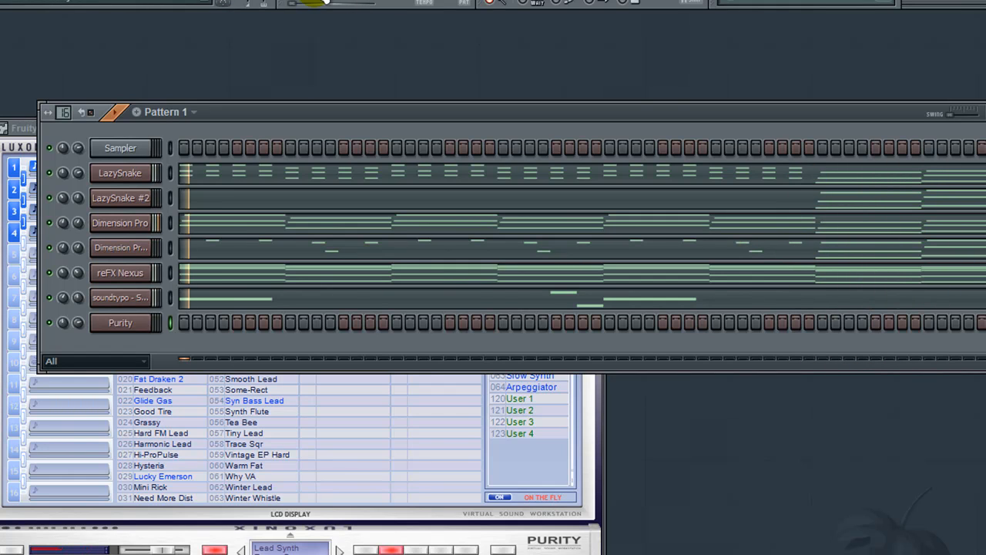
left_click(340, 0)
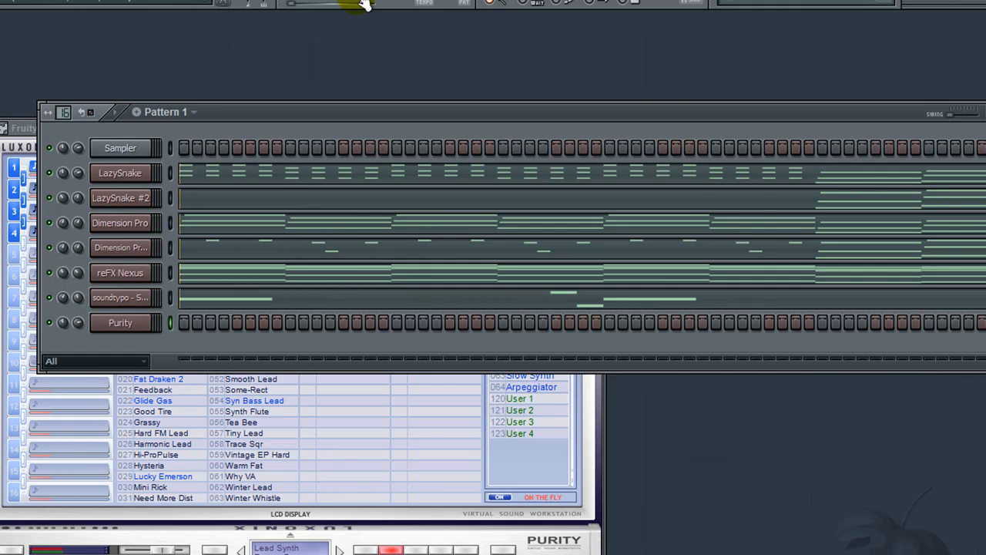
left_click(364, 4)
left_click(617, 456)
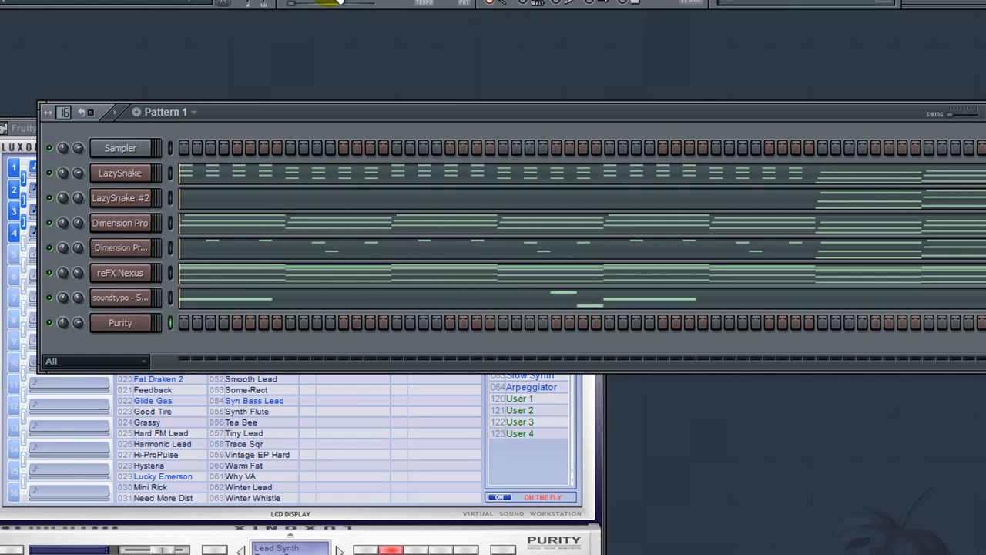
left_click(697, 2)
key("space")
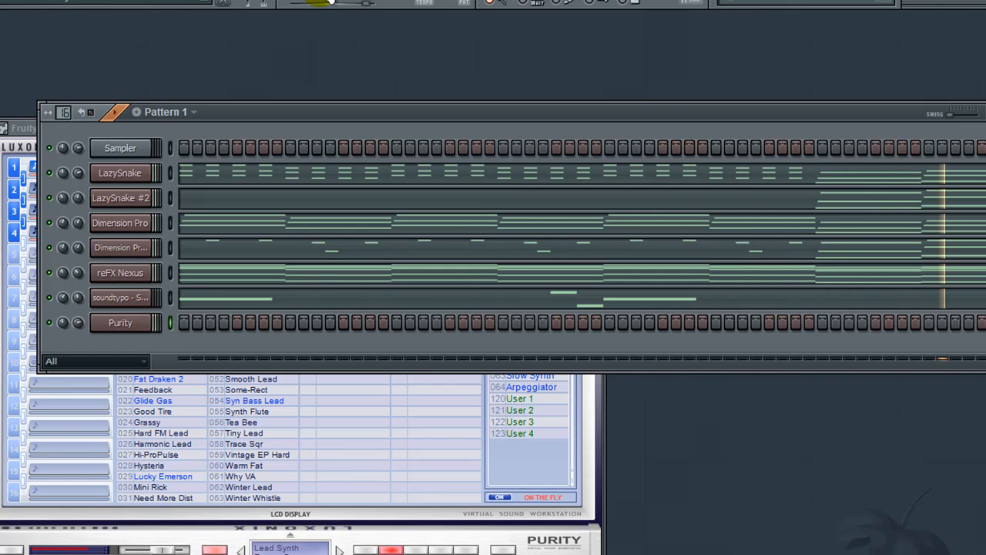
left_click(338, 0)
Using a finer snap, start the first long Purity note slightly earlier and the second slightly later, ending the second at bar 2
left_click(887, 330)
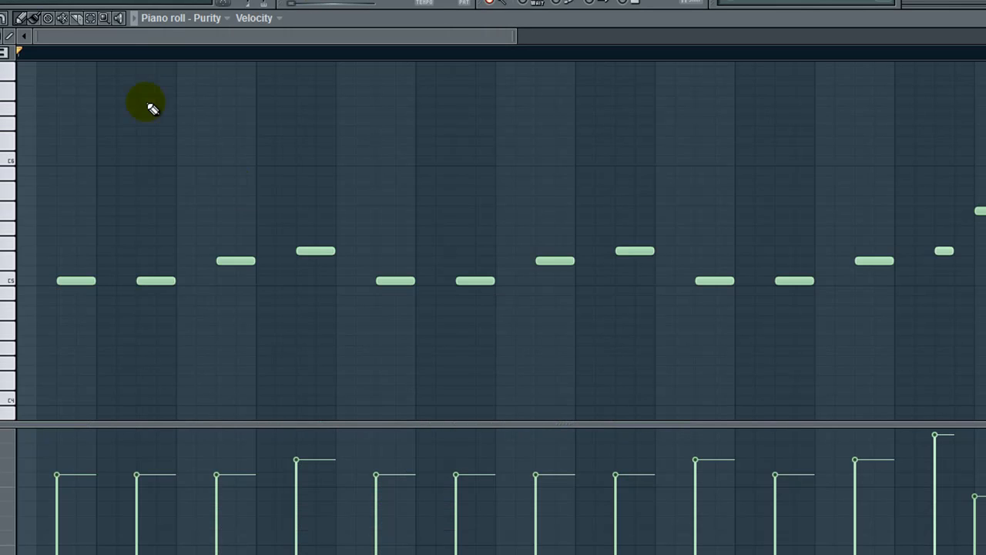
left_click_drag(169, 38, 353, 40)
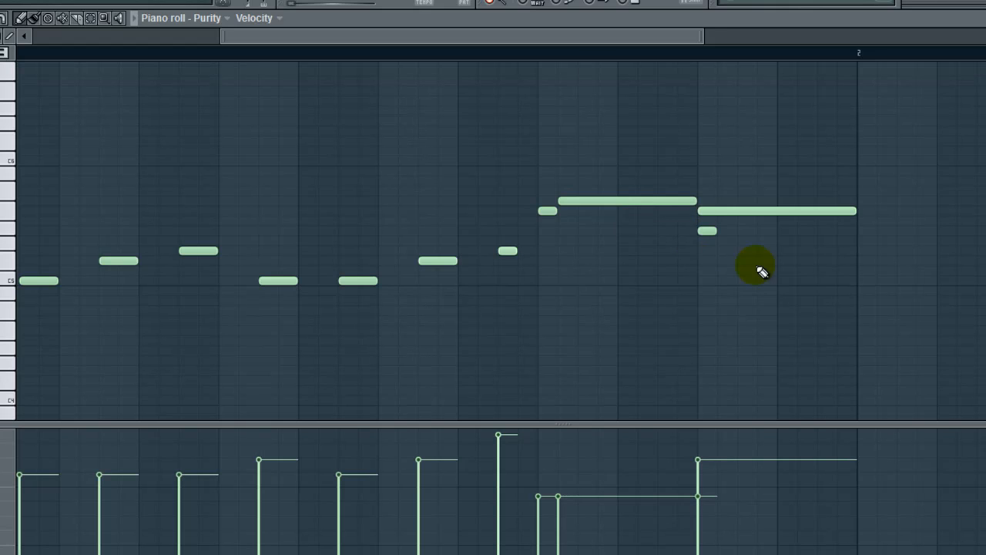
left_click(653, 3)
left_click(673, 116)
left_click(574, 200)
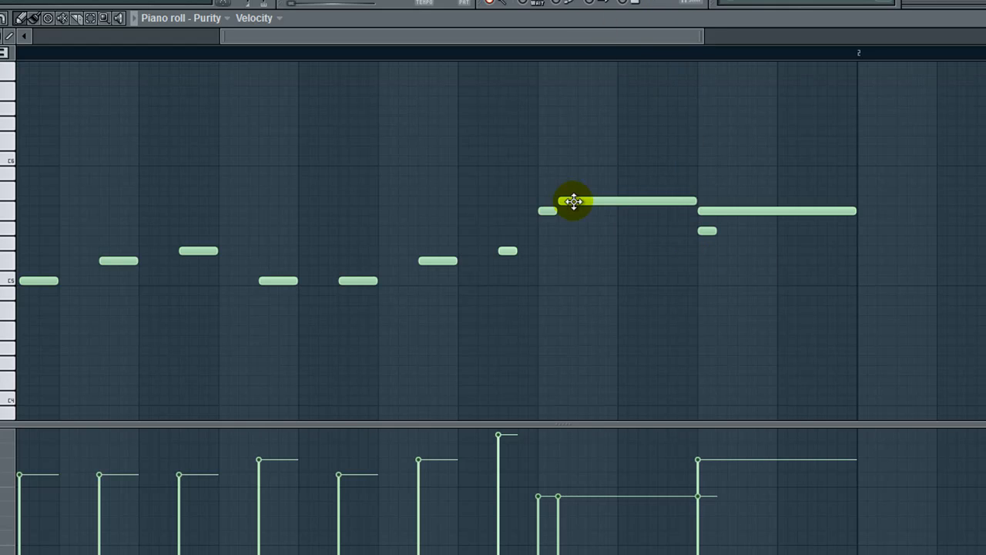
left_click(688, 199)
left_click_drag(714, 212, 723, 210)
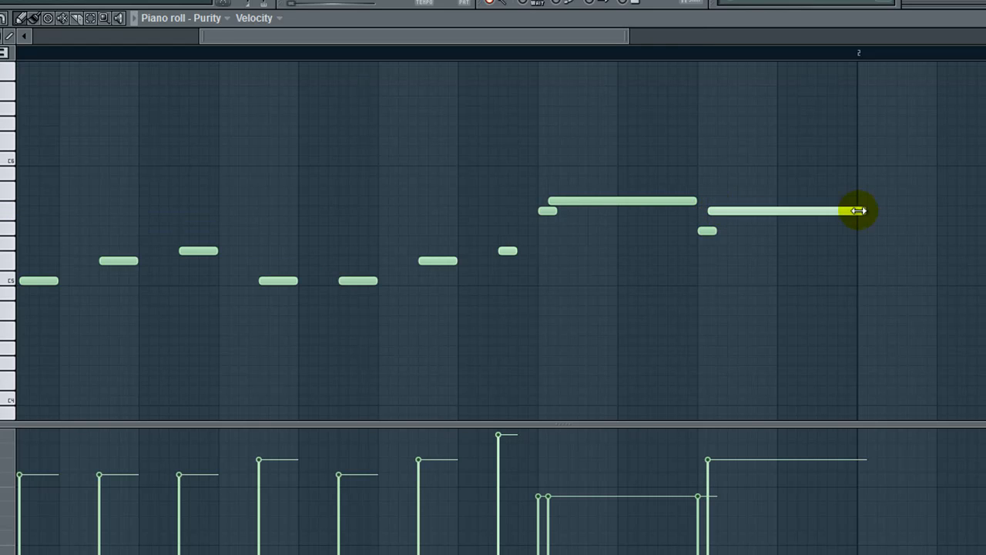
left_click_drag(861, 211, 852, 210)
Raise the velocity of all Purity lead notes to maximum and close the piano roll
left_click_drag(360, 37, 2, 37)
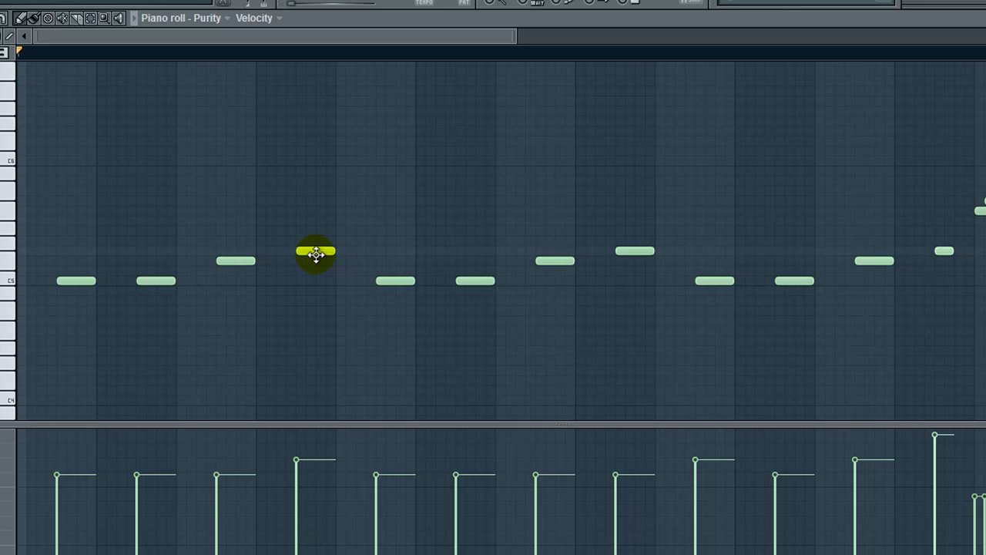
left_click_drag(410, 41, 628, 68)
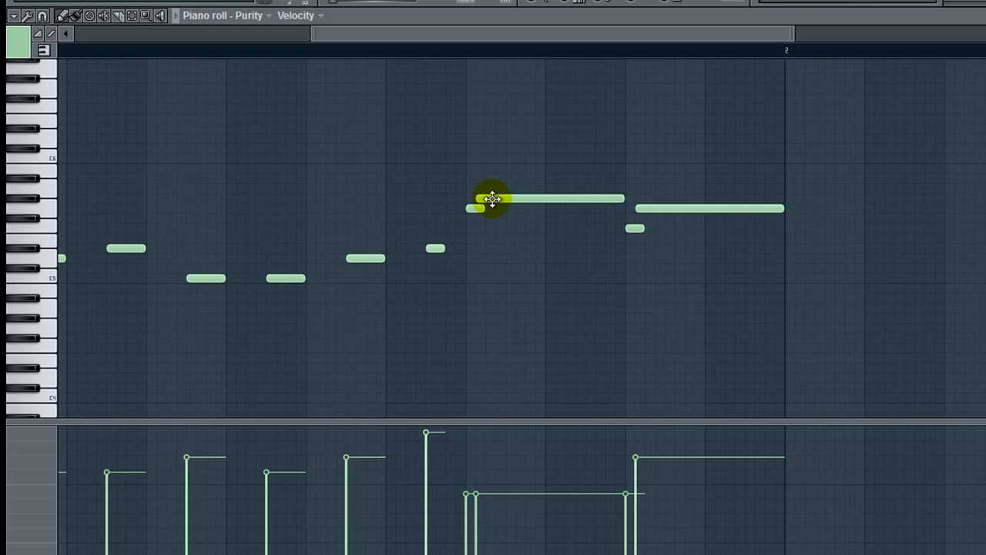
left_click(646, 211)
mouse_move(727, 447)
left_mouse_down()
mouse_move(0, 282)
mouse_move(985, 282)
left_mouse_up()
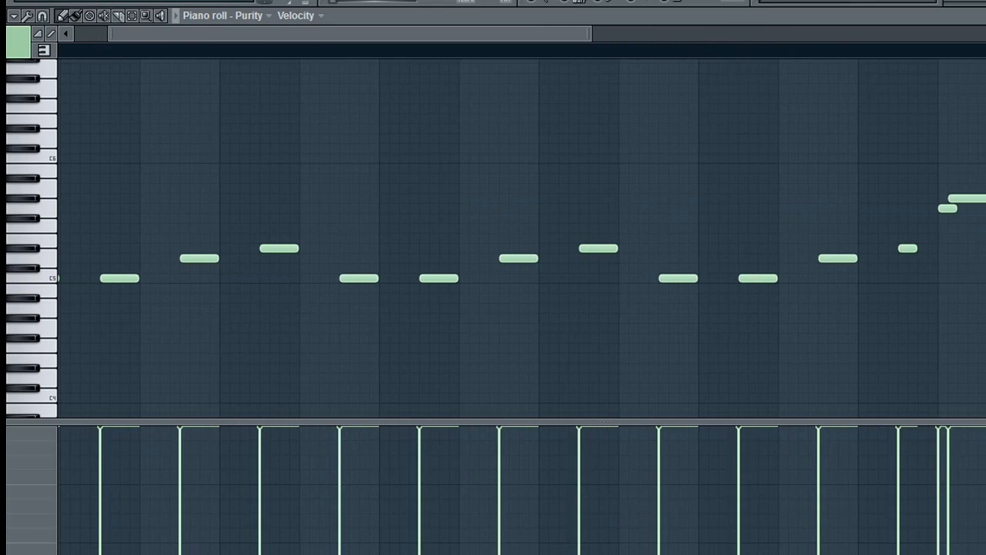
key("Escape")
Fine-tune the Purity channel's volume and play the pattern to check the lead, following its notes in the piano roll
left_click_drag(120, 320, 120, 322)
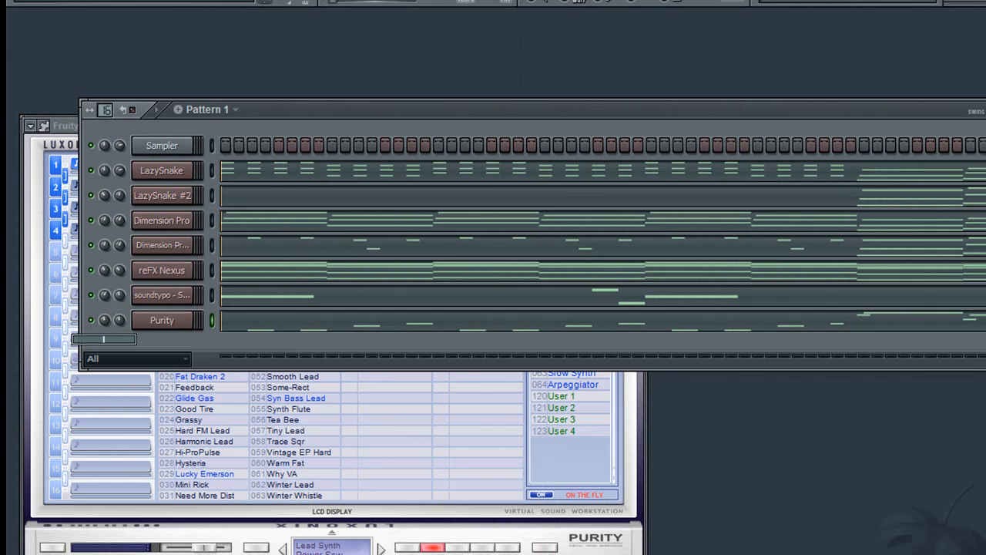
key("space")
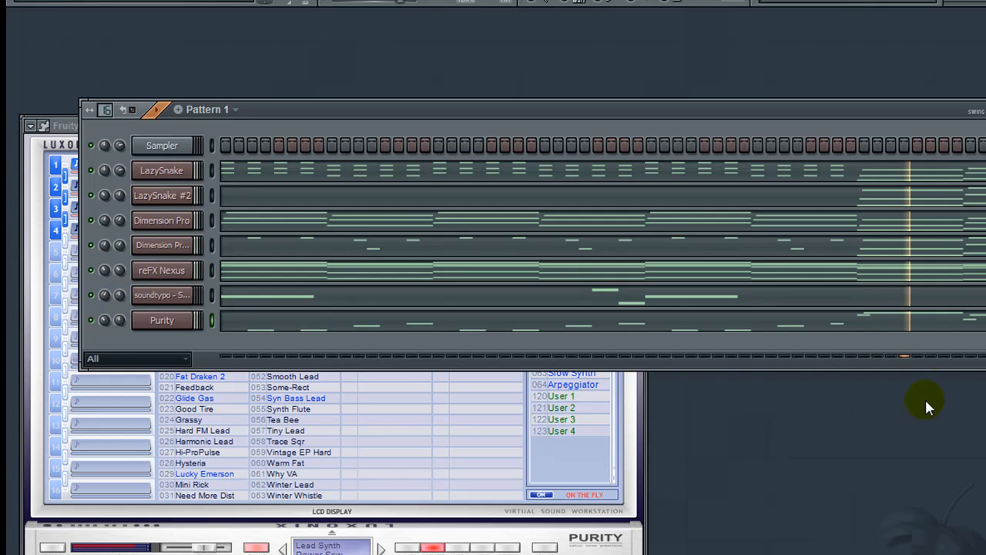
left_click(882, 324)
key("space")
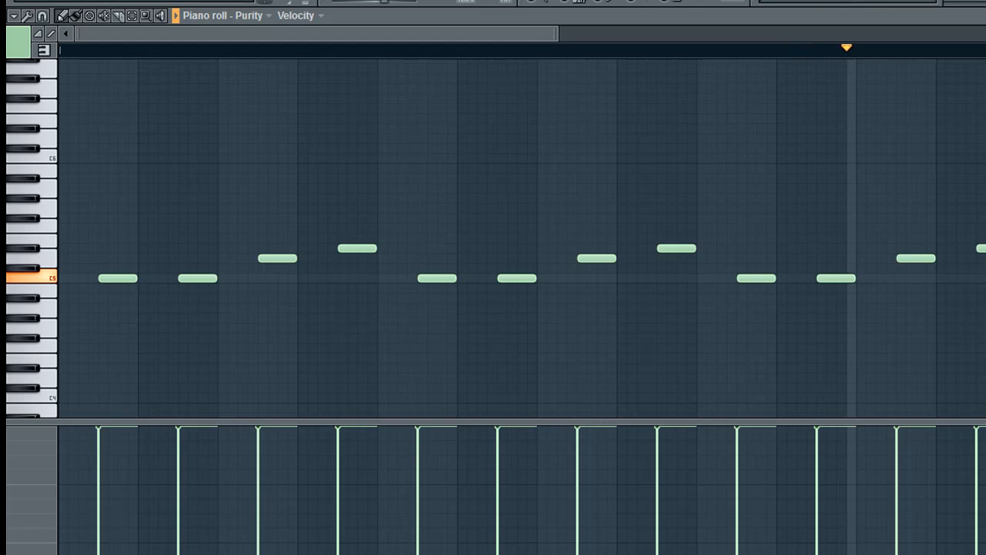
Lengthen the short Purity note just before the high ending phrase to match the earlier melody notes, and return to the step sequencer
left_click_drag(524, 34, 626, 34)
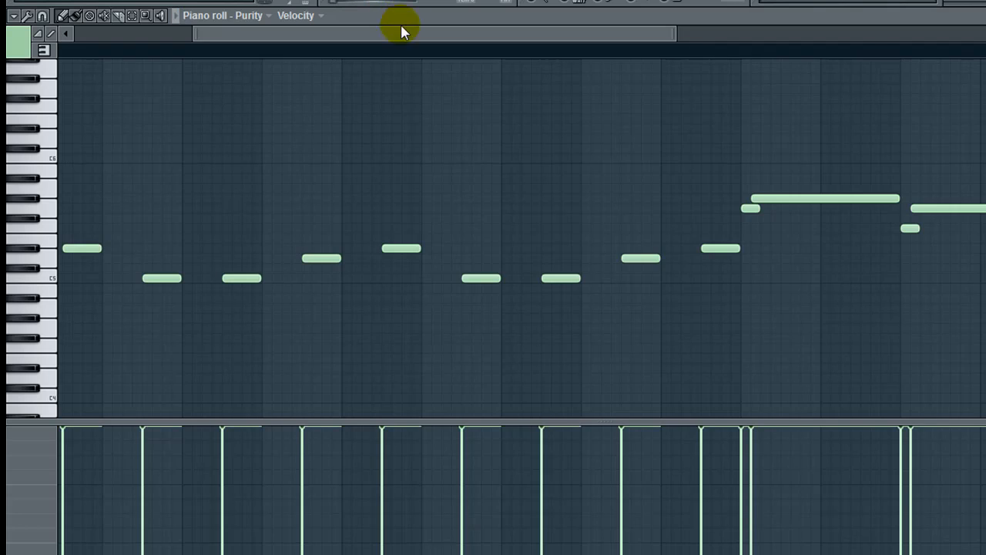
left_click_drag(402, 32, 281, 34)
key("F7")
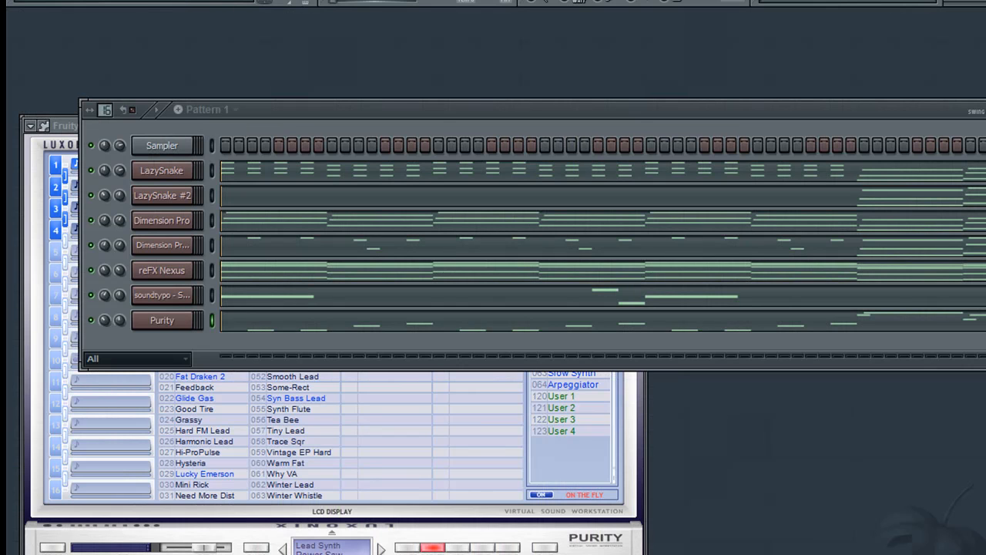